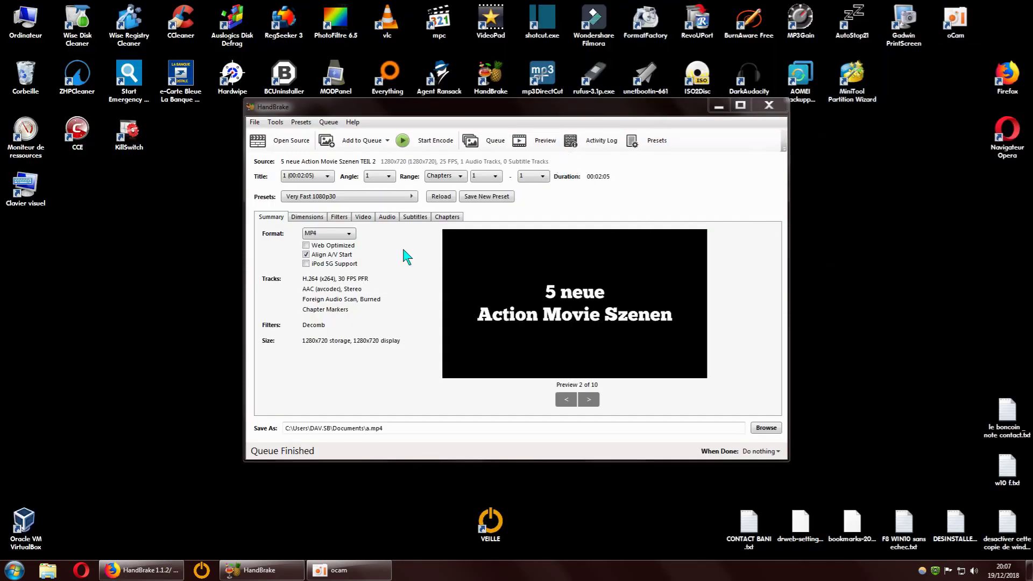
Switch to Firefox, review the HandBrake 1.1.2 video page and its comments about the Reload option, and minimize the browser
left_click(170, 570)
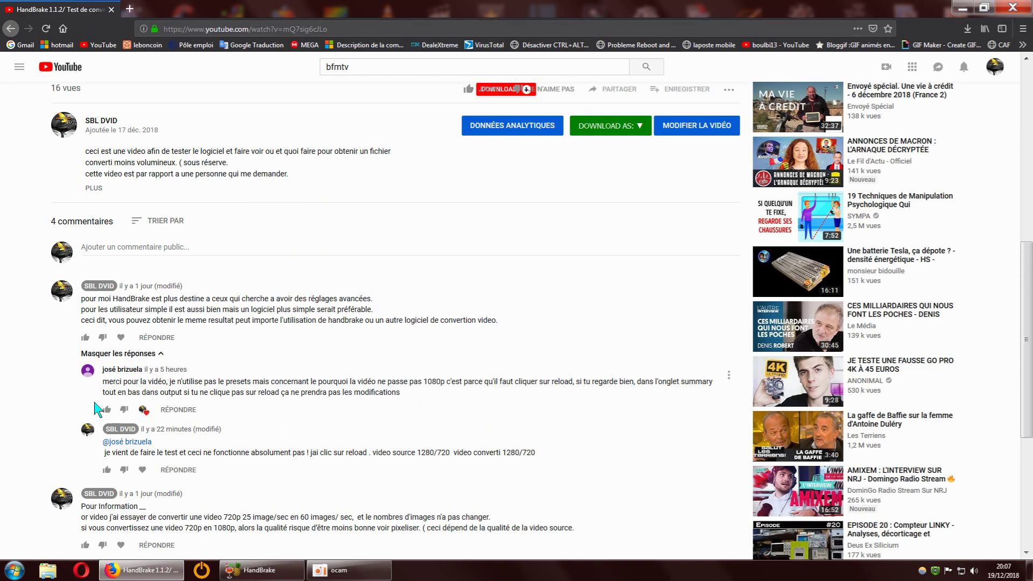
scroll(323, 366, "up", 8)
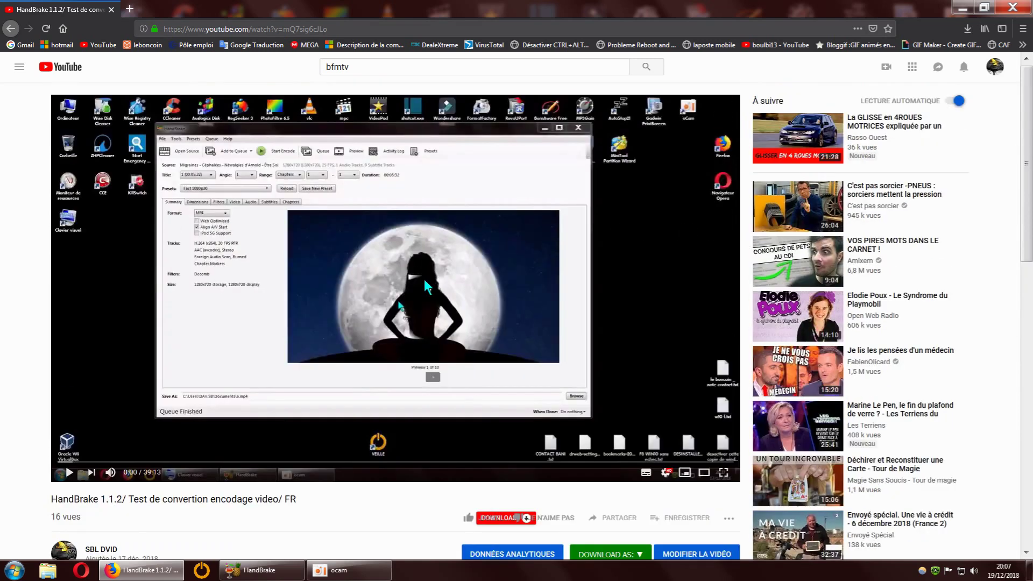
scroll(420, 398, "down", 10)
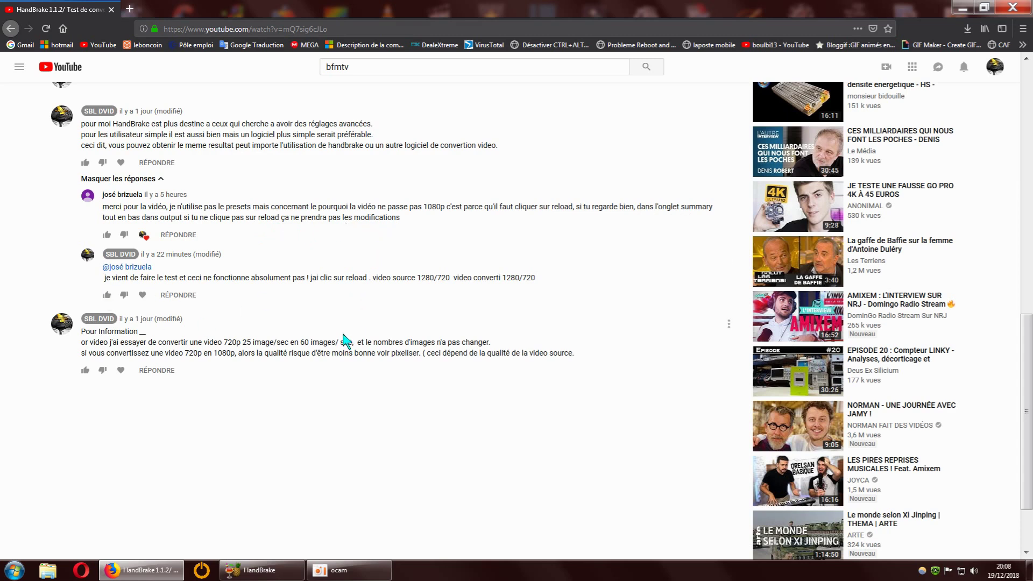
left_click(963, 9)
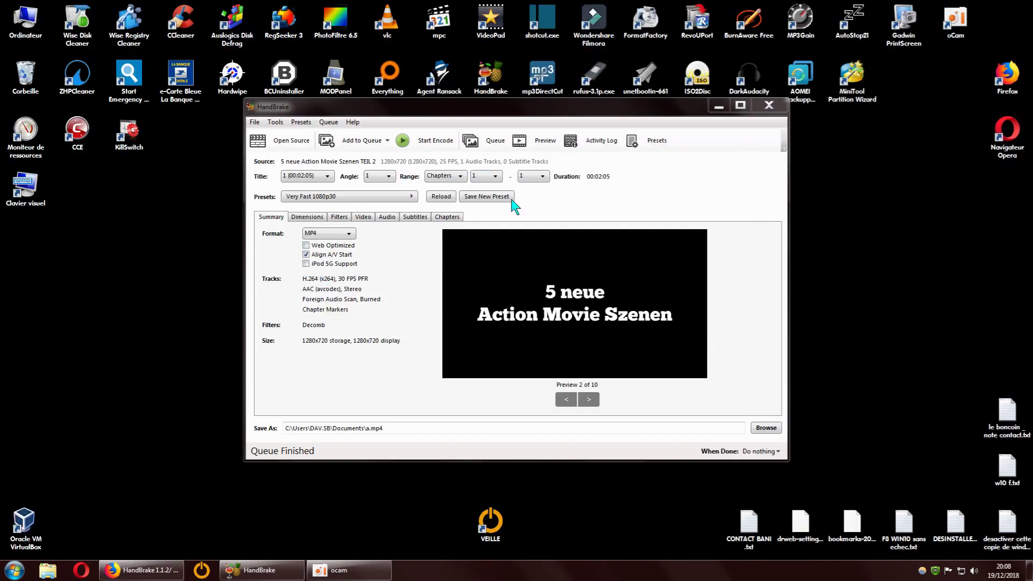
Close HandBrake, refresh the desktop and launch HandBrake again
left_click(769, 106)
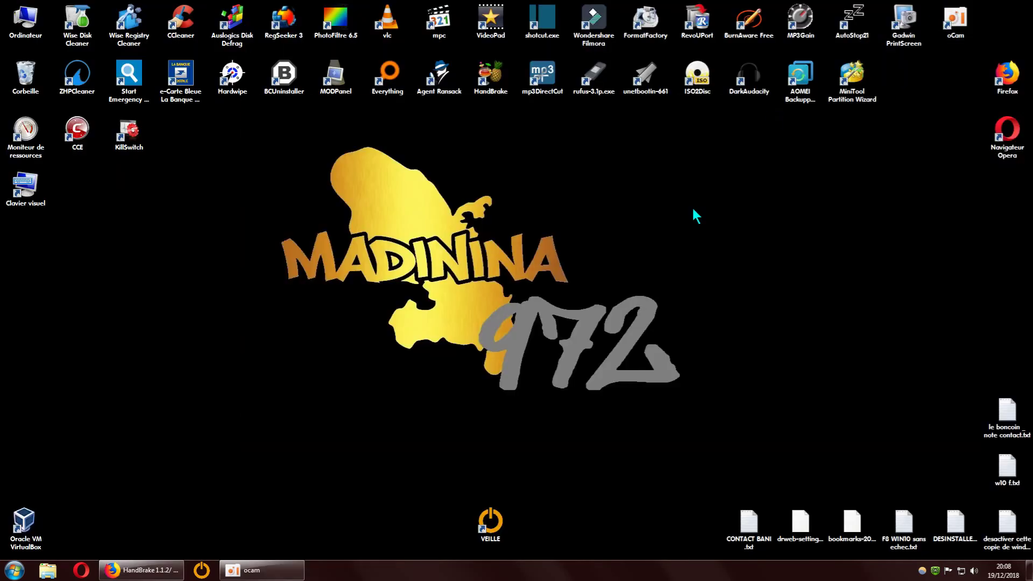
right_click(566, 217)
left_click(617, 246)
left_click(491, 81)
key("Return")
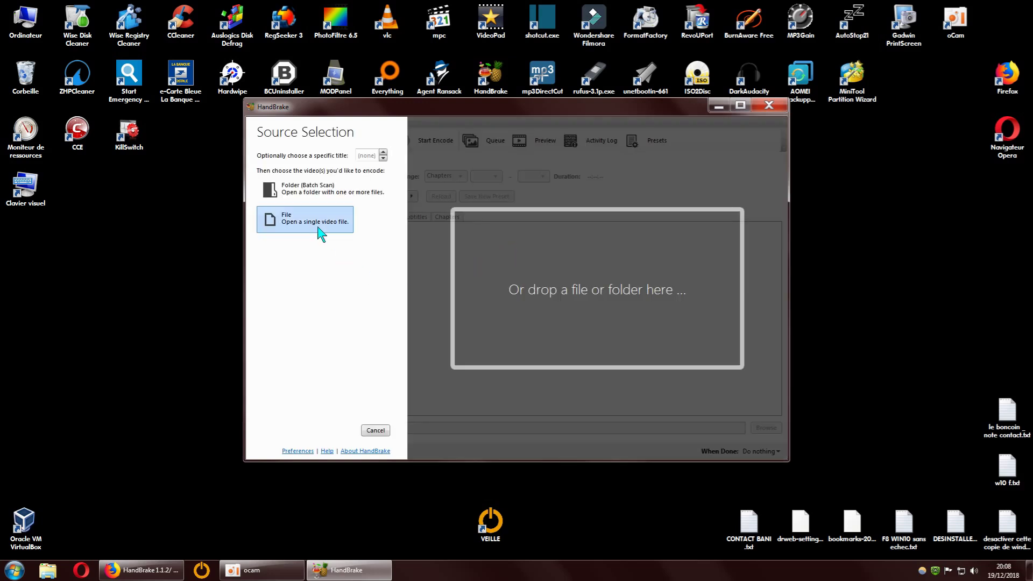
Choose a single video file as source and select 5 neue Action Movie Szenen TEIL 2.mp4 in Vidéos > green effect sample
left_click(316, 227)
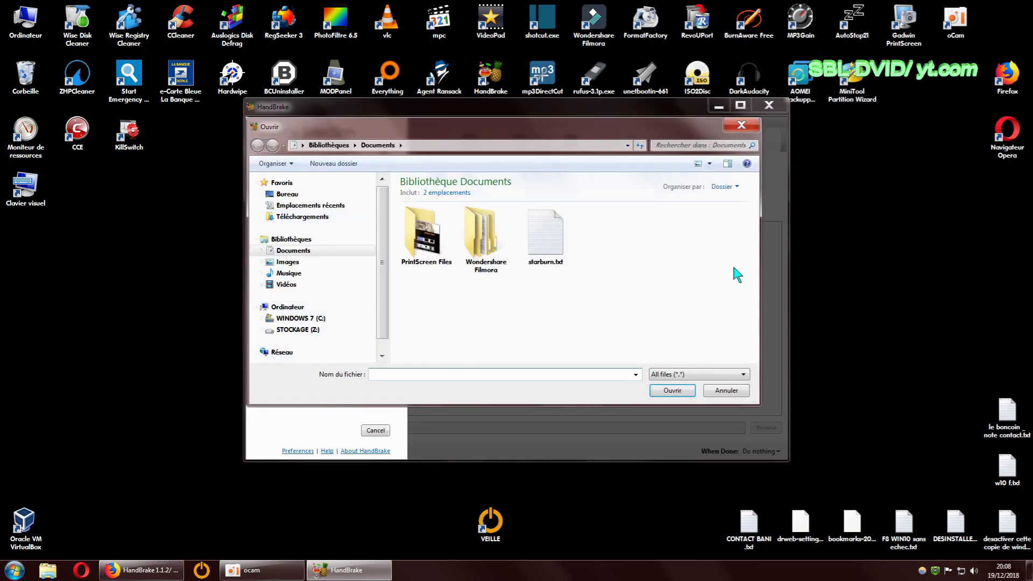
left_click(286, 284)
double_click(431, 253)
left_click(432, 267)
Check the frame width, frame height and frame rate of 5 neue Action Movie Szenen TEIL 2.mp4 in its detailed properties
right_click(432, 267)
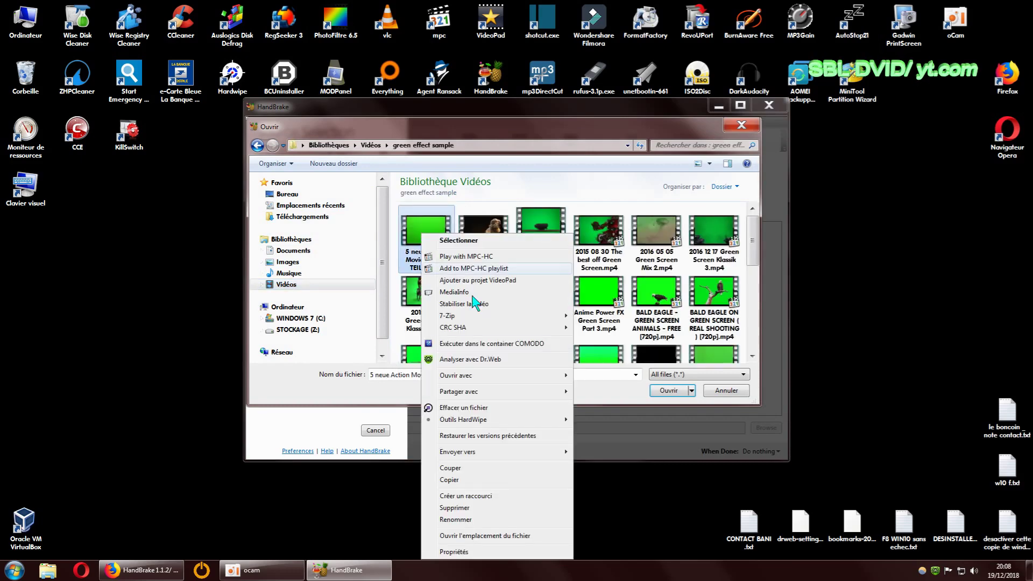
left_click(466, 550)
left_click(493, 267)
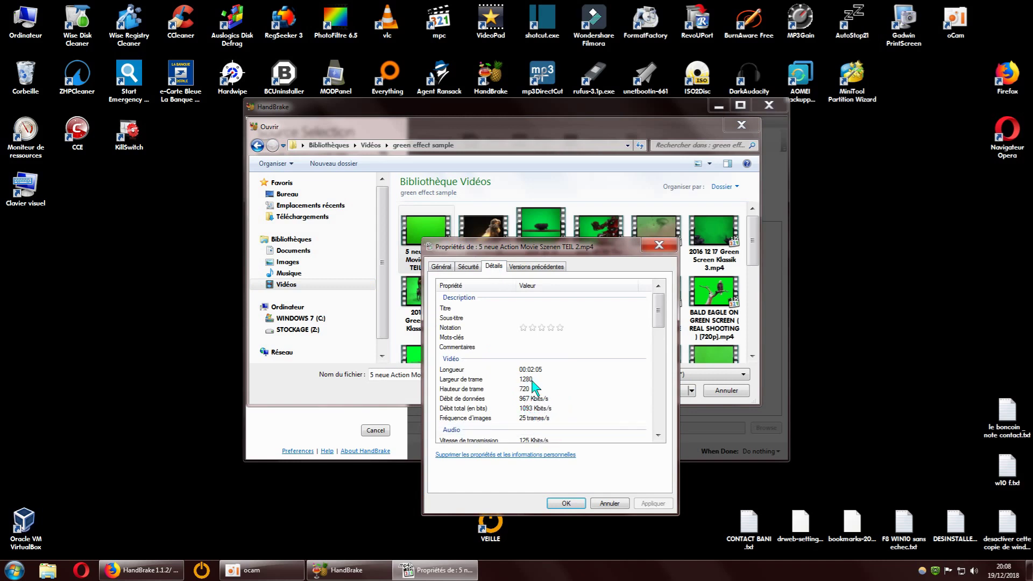
left_click(658, 245)
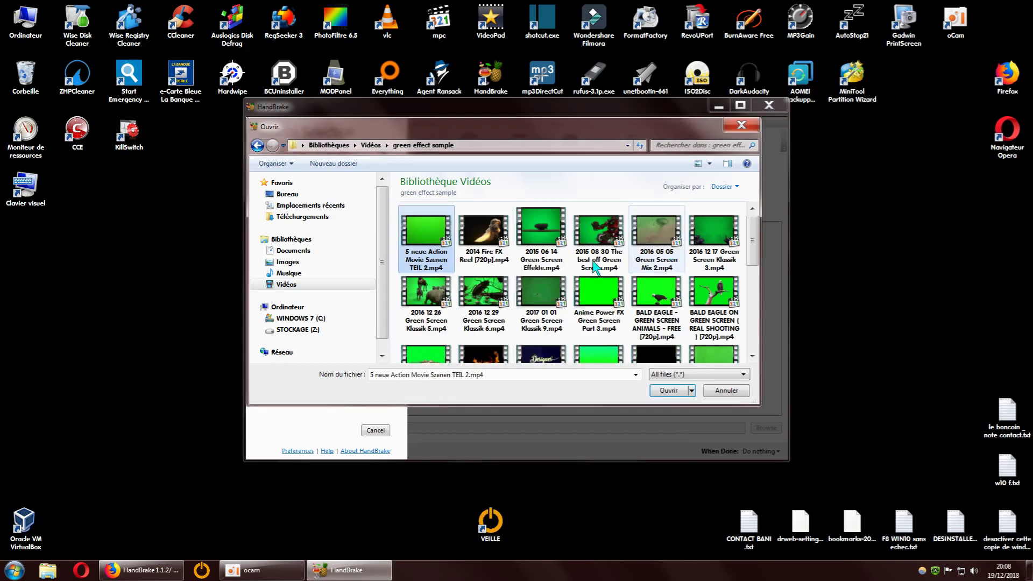
Load 5 neue Action Movie Szenen TEIL 2.mp4 as the source and reload the Fast 1080p30 preset
left_click(667, 391)
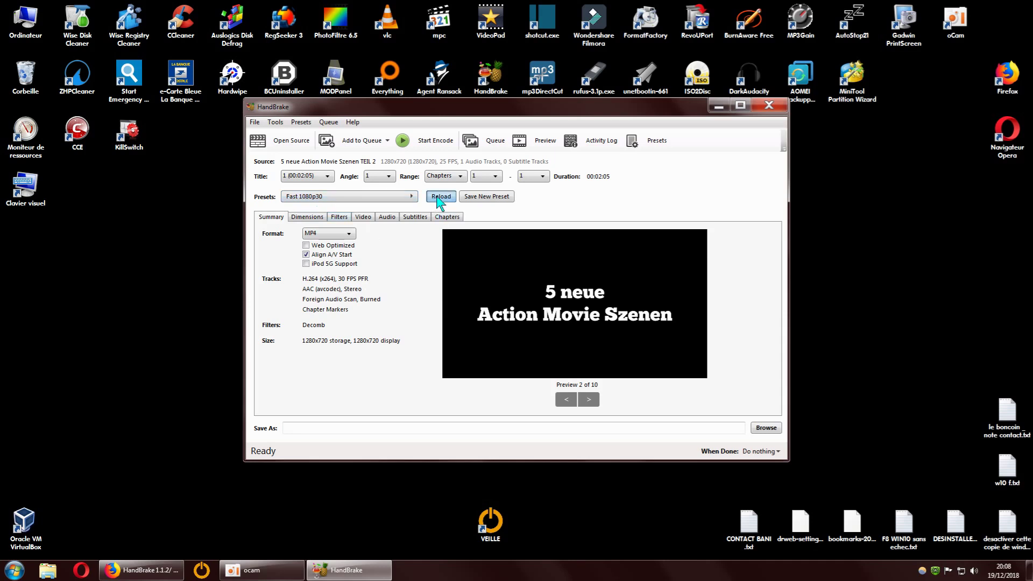
left_click(440, 200)
Set the output file to 0.mp4 in the Documents library and start the encode
left_click(766, 428)
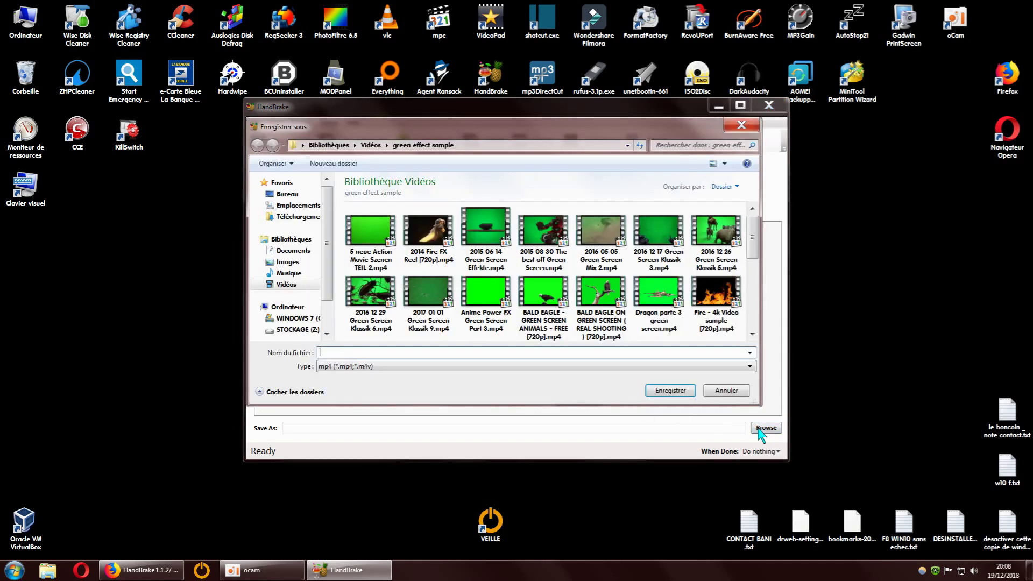
left_click(305, 251)
left_click(325, 352)
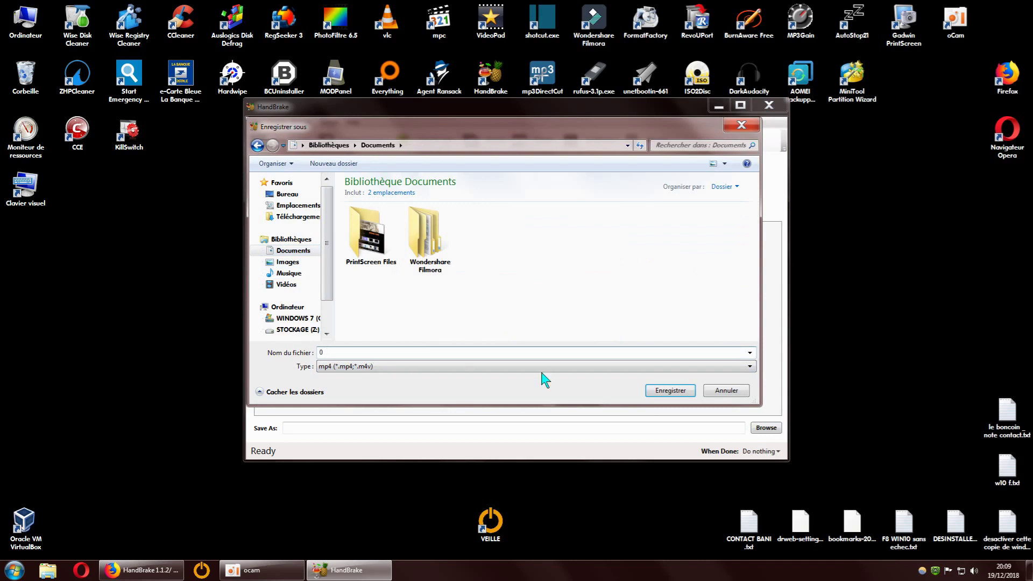
left_click(667, 391)
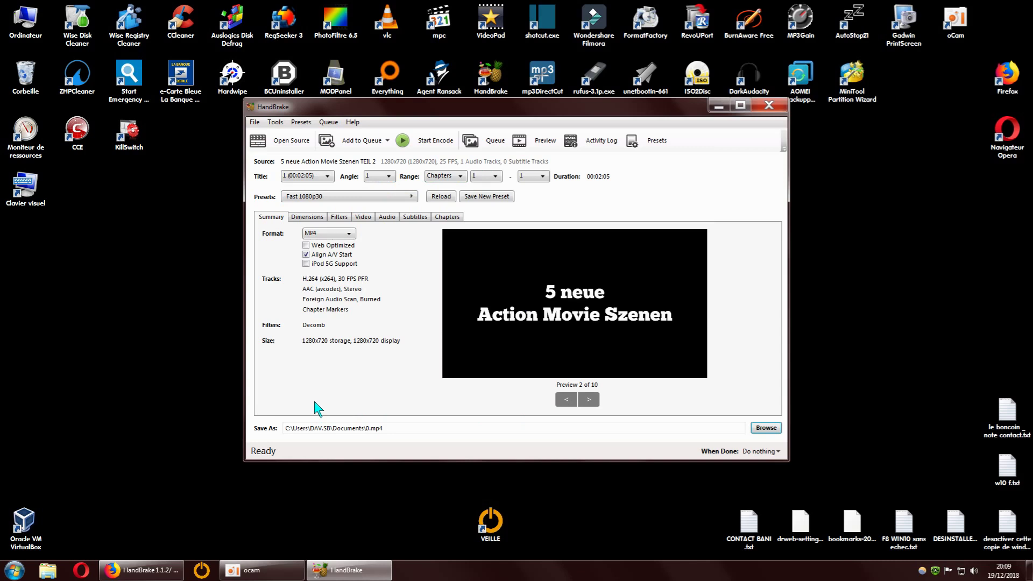
left_click(433, 141)
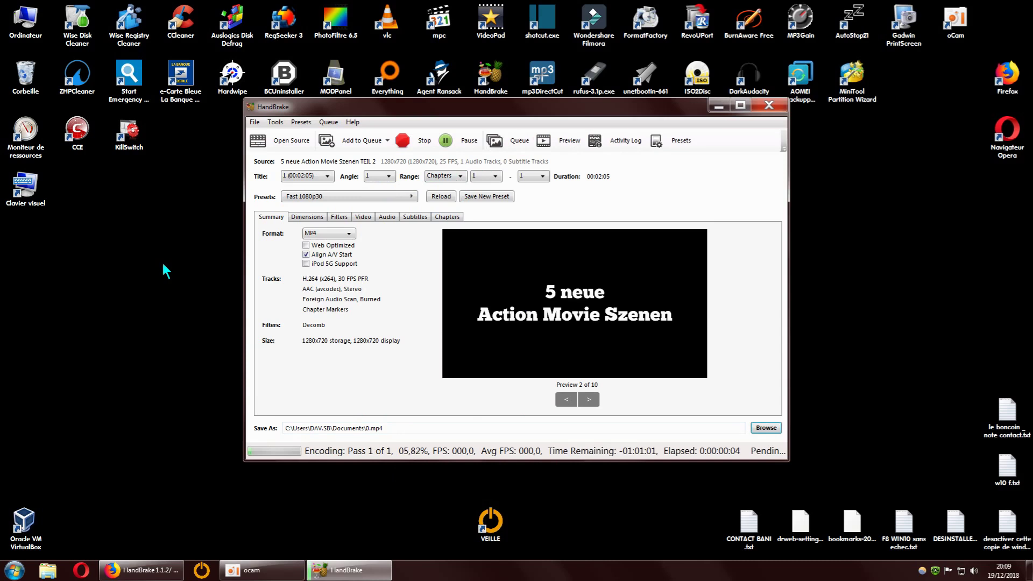
Empty the Recycle Bin while the encode runs, confirming the permanent deletion
right_click(21, 72)
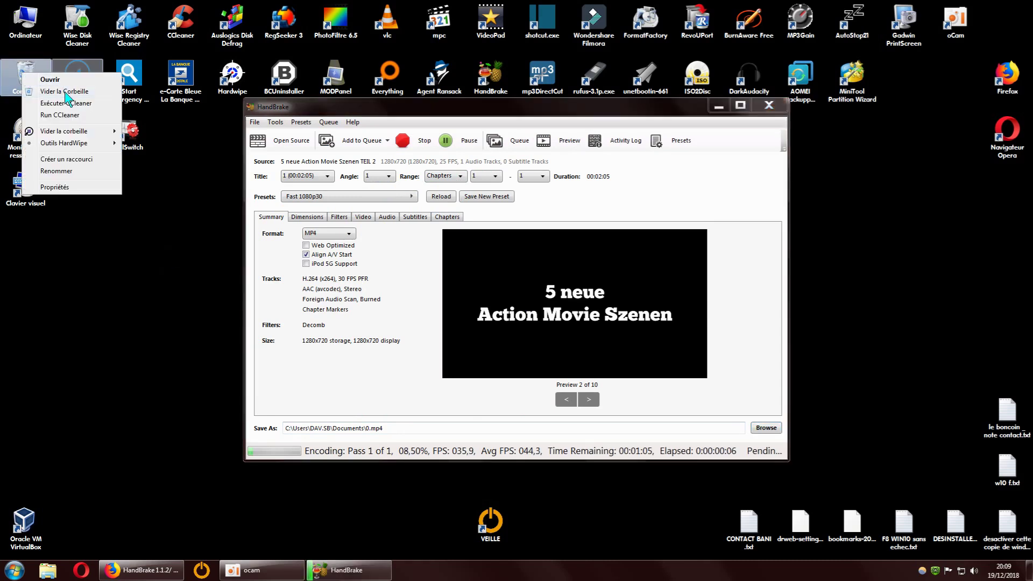
left_click(71, 97)
left_click(558, 318)
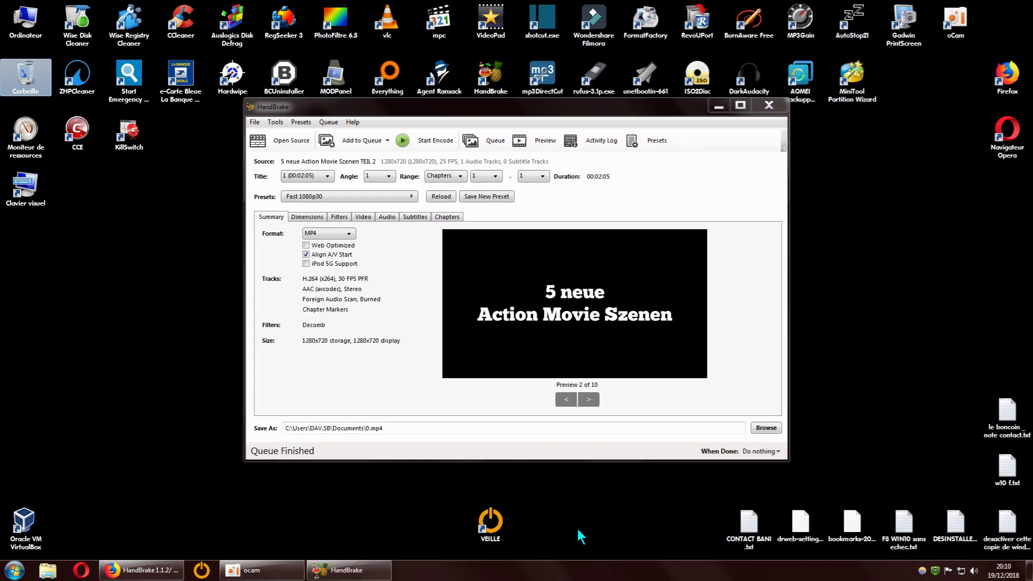
Check the frame dimensions of the converted 0.mp4 in the Documents library through its detailed properties
left_click(48, 570)
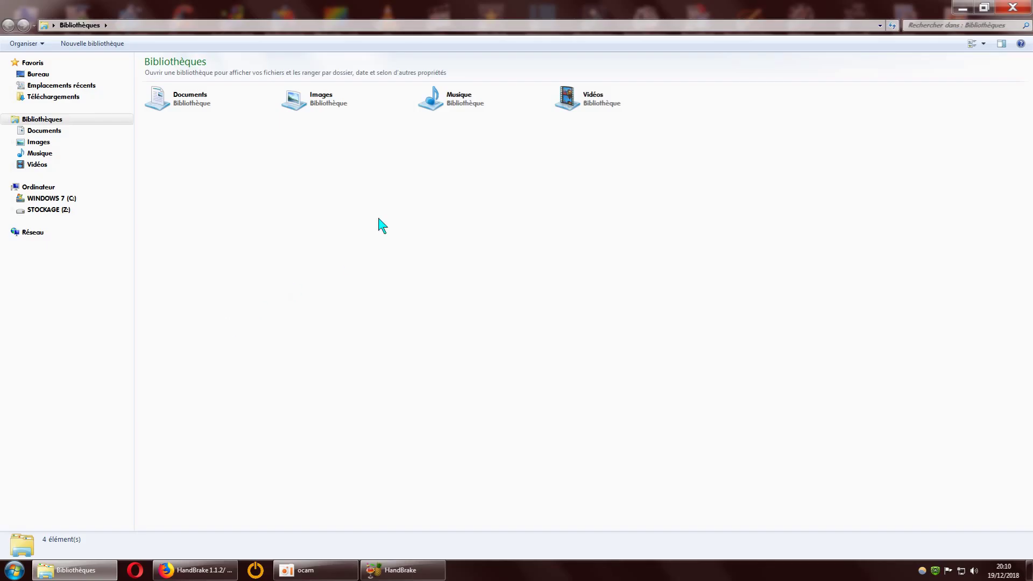
double_click(194, 108)
right_click(288, 132)
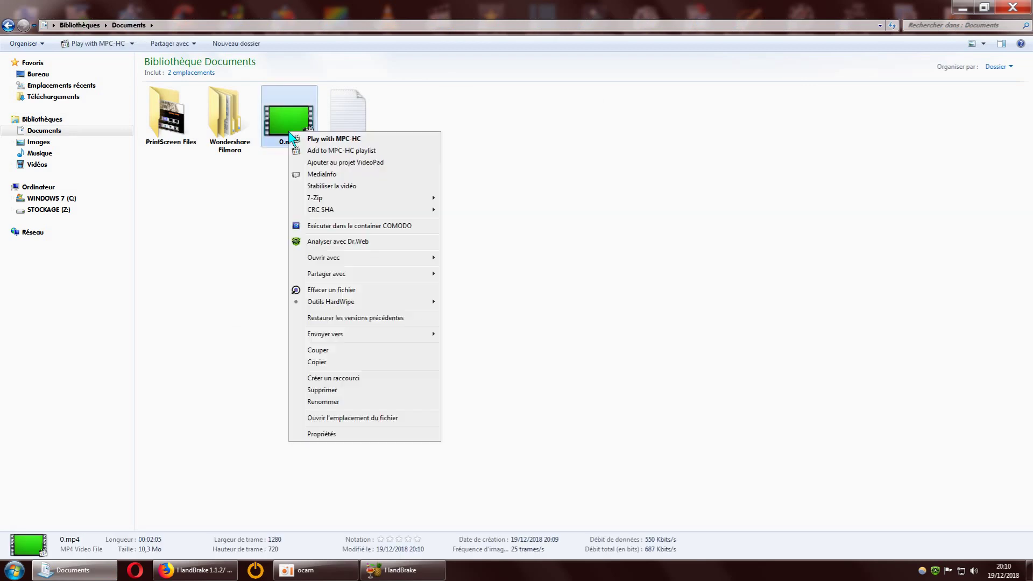
left_click(329, 434)
left_click(361, 161)
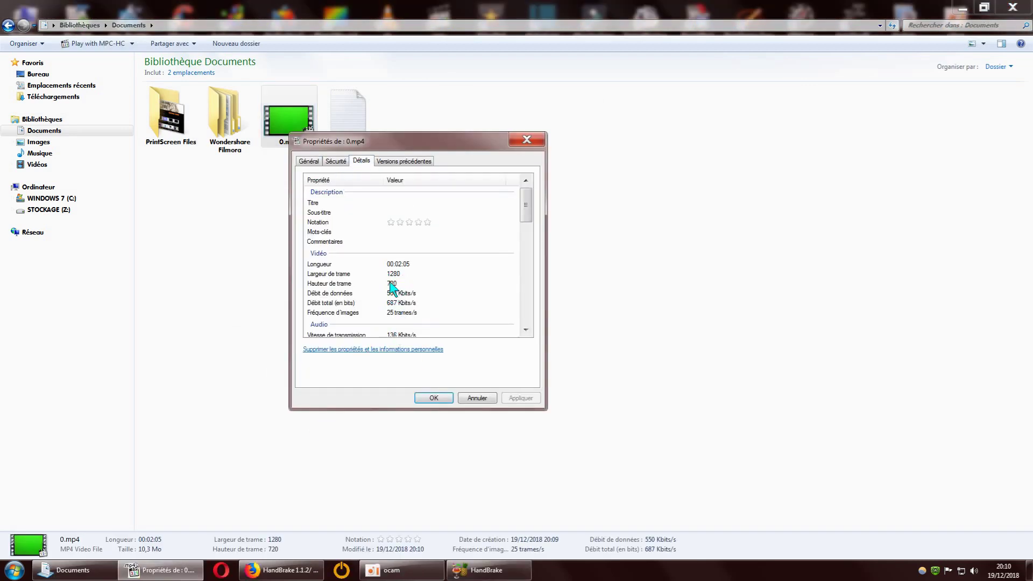
left_click(528, 139)
Delete 0.mp4 from the Documents library and close the file explorer
right_click(293, 121)
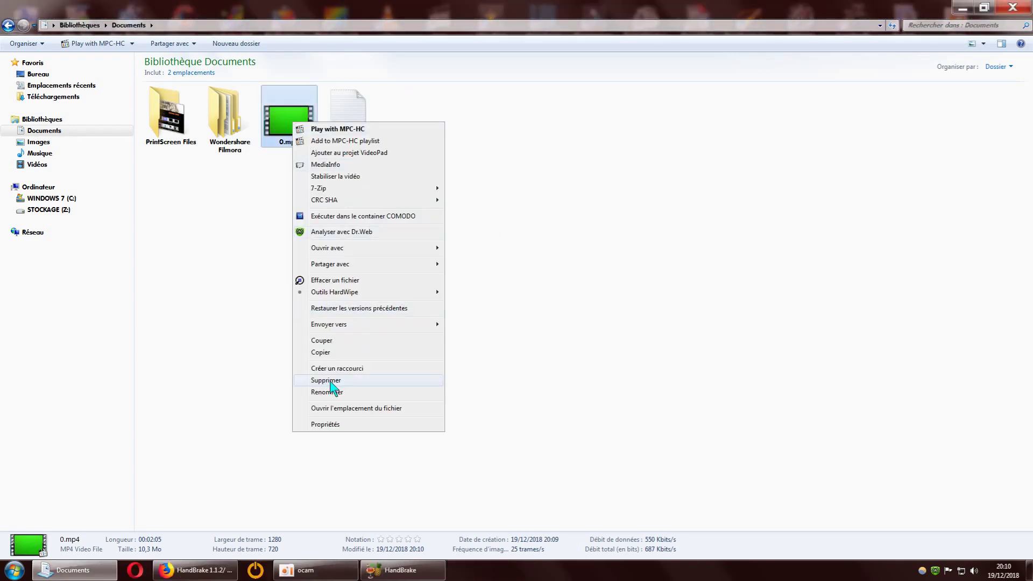
left_click(331, 383)
left_click(1017, 11)
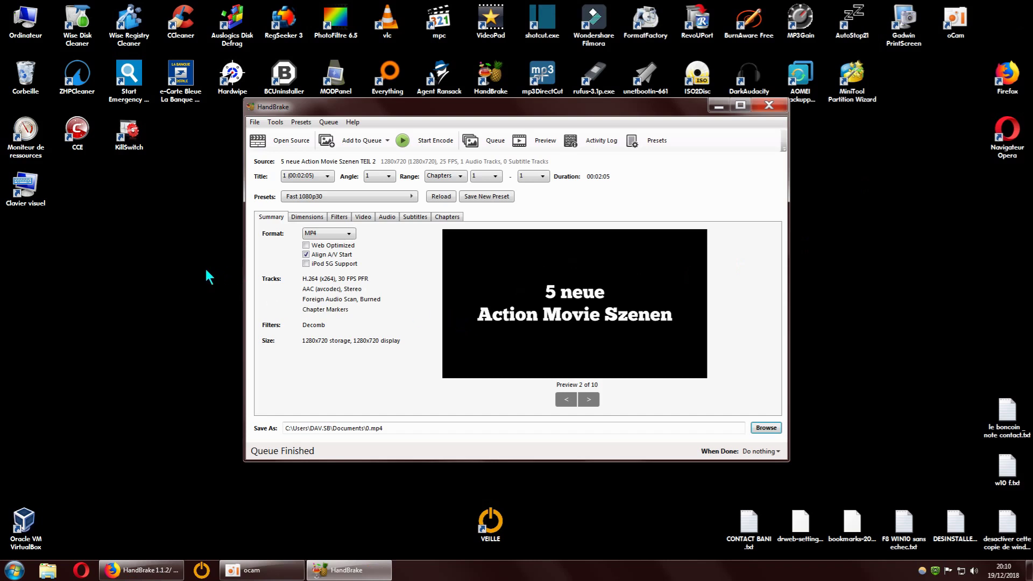
Reselect the General preset Fast 1080p30 and reload it
left_click(402, 197)
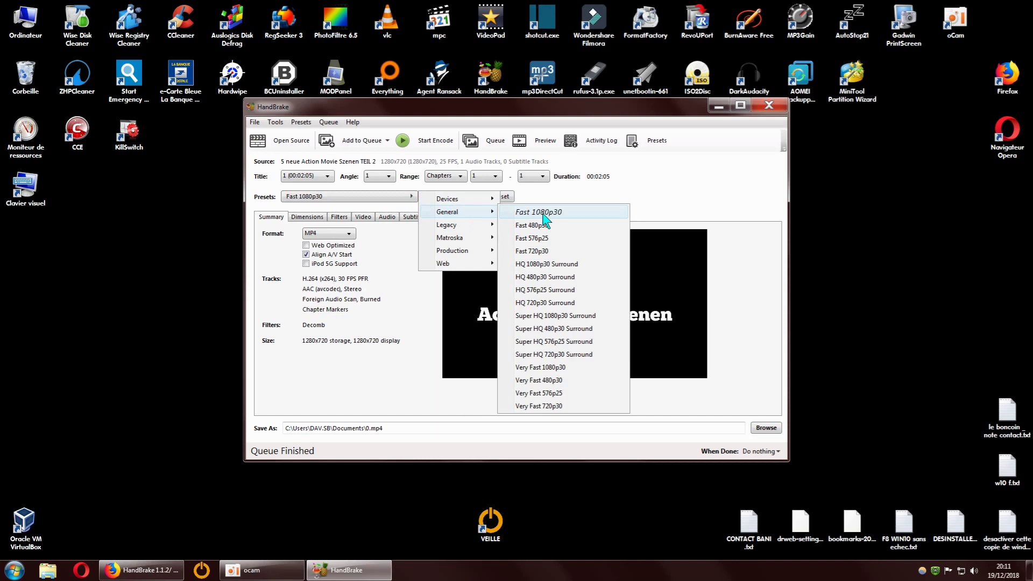
left_click(545, 215)
left_click(440, 197)
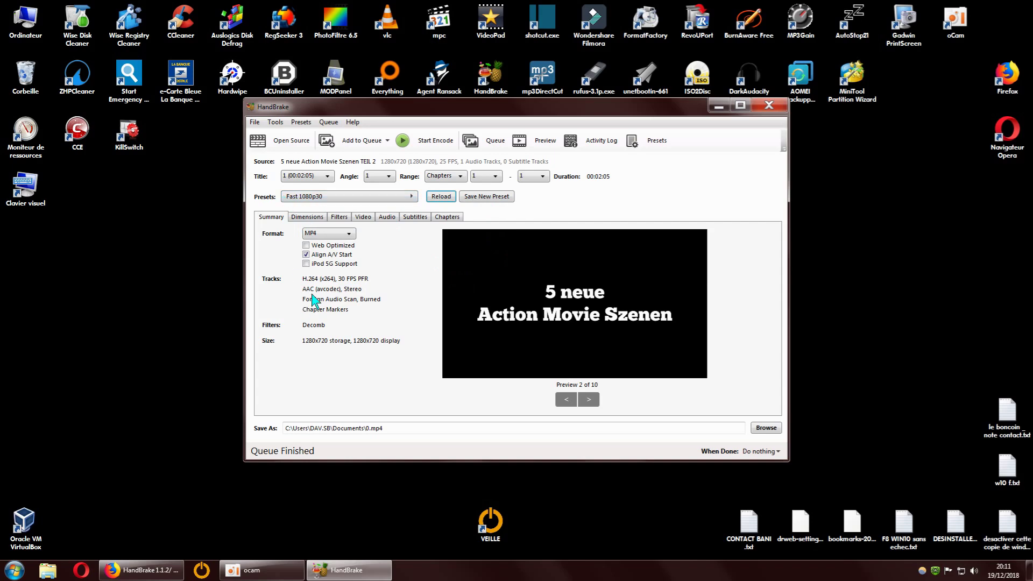
Switch the preset to Fast 720p30 from the General group to compare its output size
left_click(400, 198)
mouse_move(446, 213)
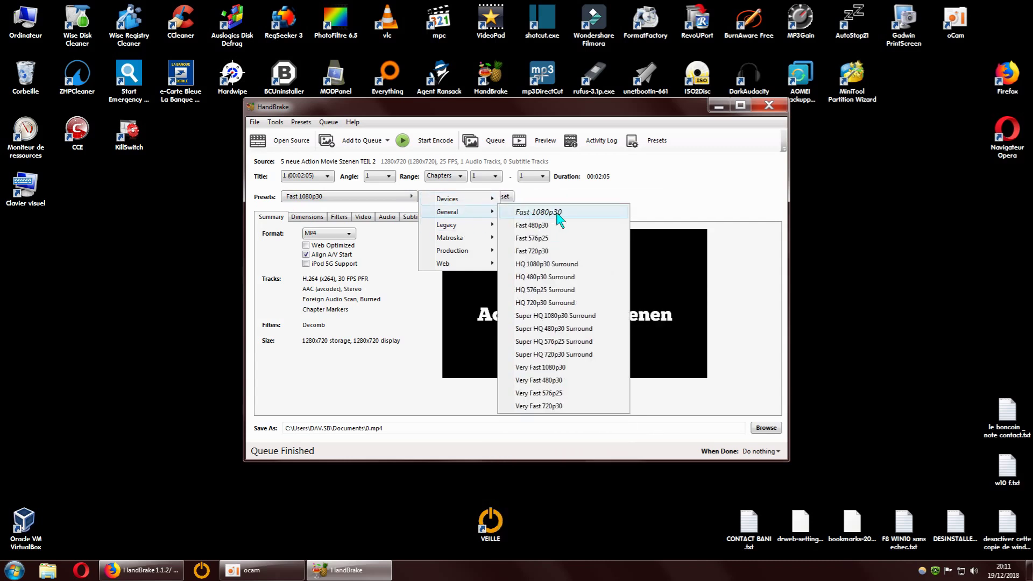
left_click(540, 255)
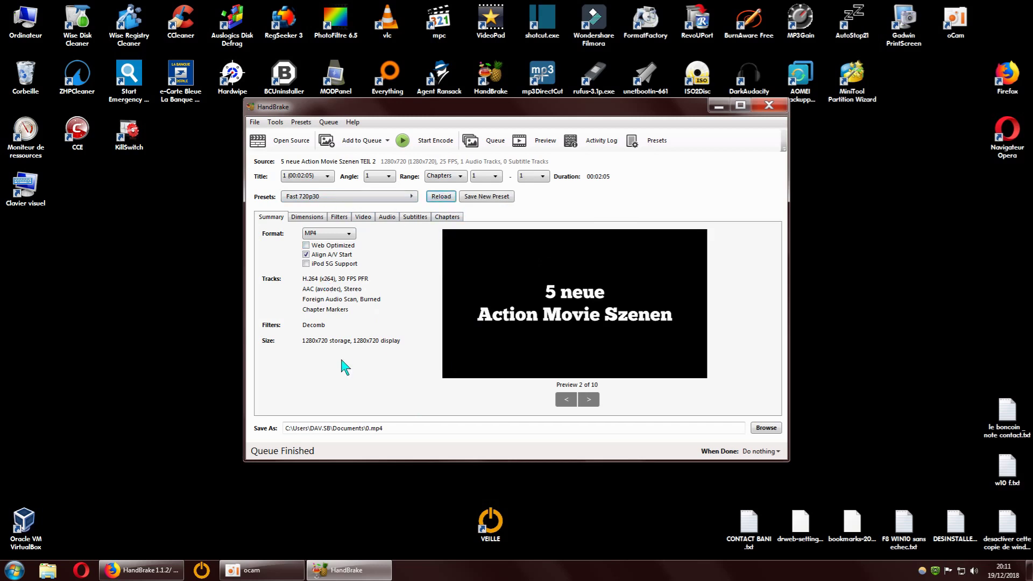
Set the preset to Fast 1080p30 without reloading it and start encoding the video to 0.mp4
left_click(397, 198)
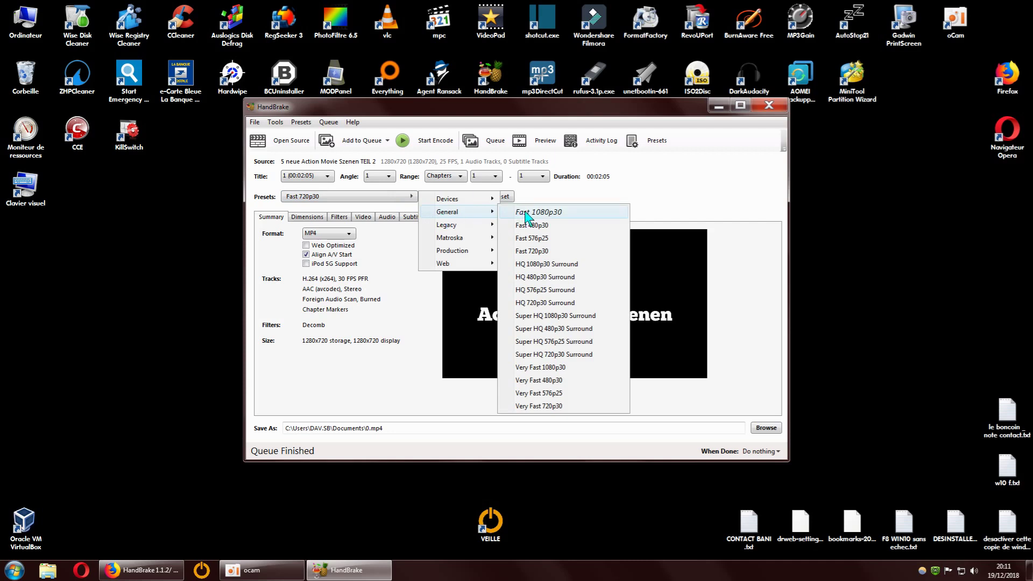
left_click(525, 212)
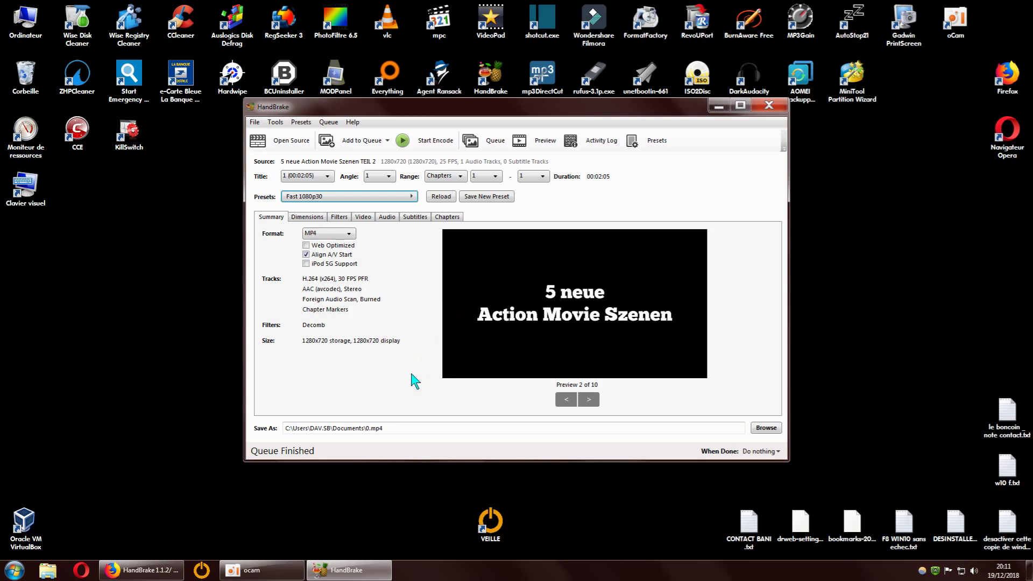
left_click(426, 142)
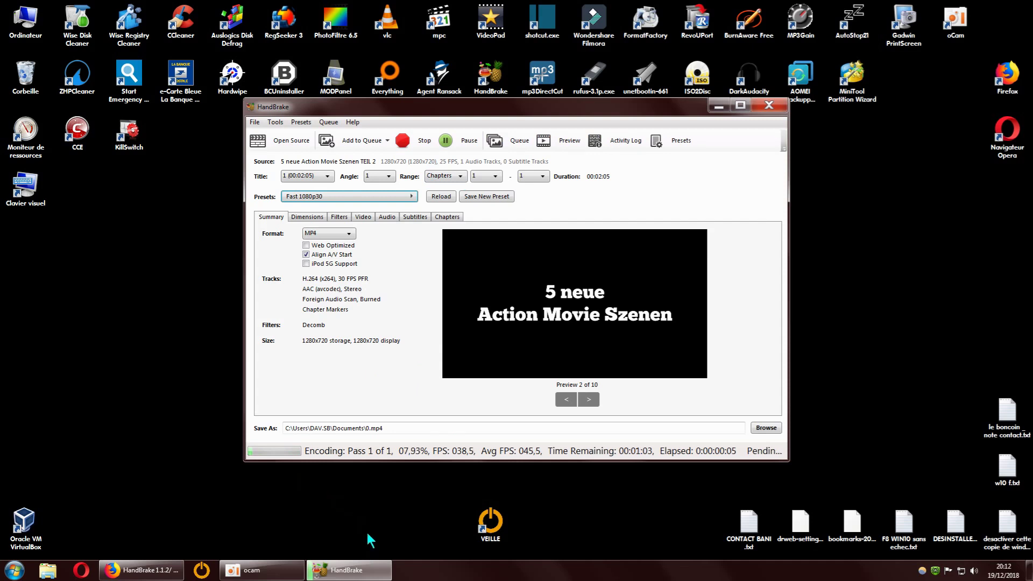
Permanently delete the earlier 0.mp4 by emptying the Recycle Bin, and reposition the HandBrake window
mouse_move(272, 576)
right_click(27, 72)
left_click(66, 90)
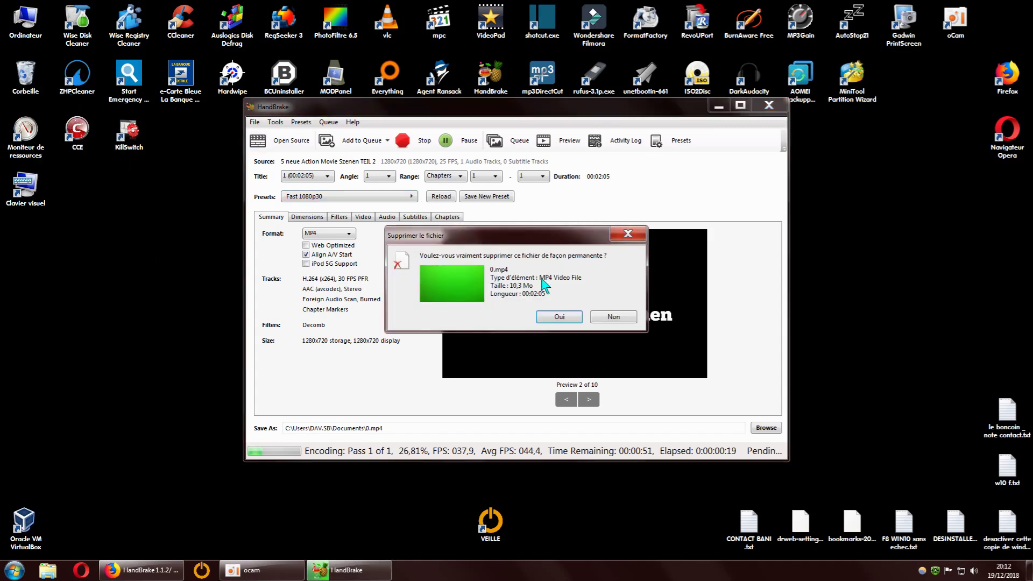
left_click(560, 317)
mouse_move(570, 117)
left_mouse_down()
mouse_move(540, 126)
mouse_move(568, 135)
left_mouse_up()
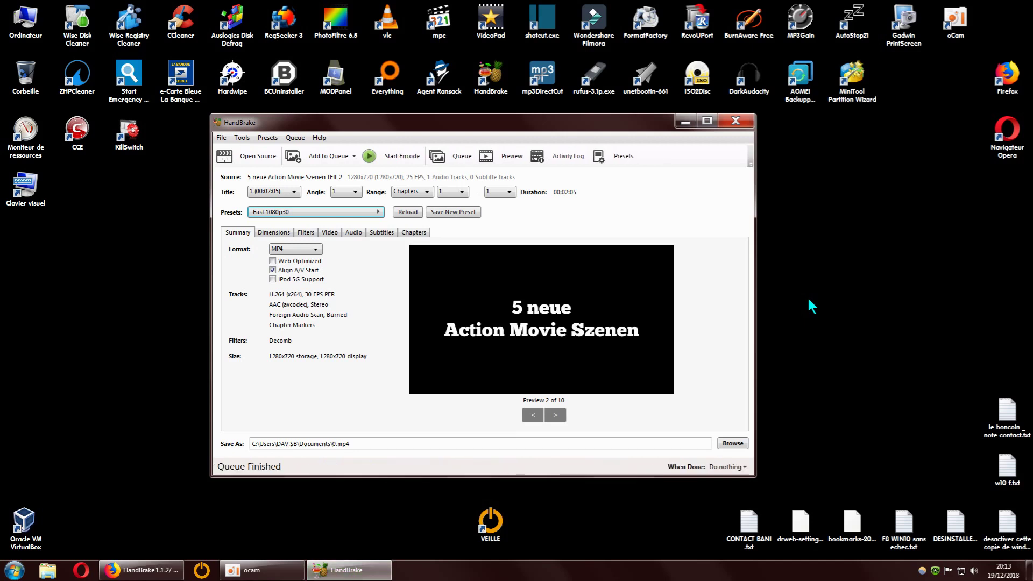
Inspect the frame width and height of the newly encoded 0.mp4 in the Documents library's file details
left_click(61, 568)
double_click(162, 99)
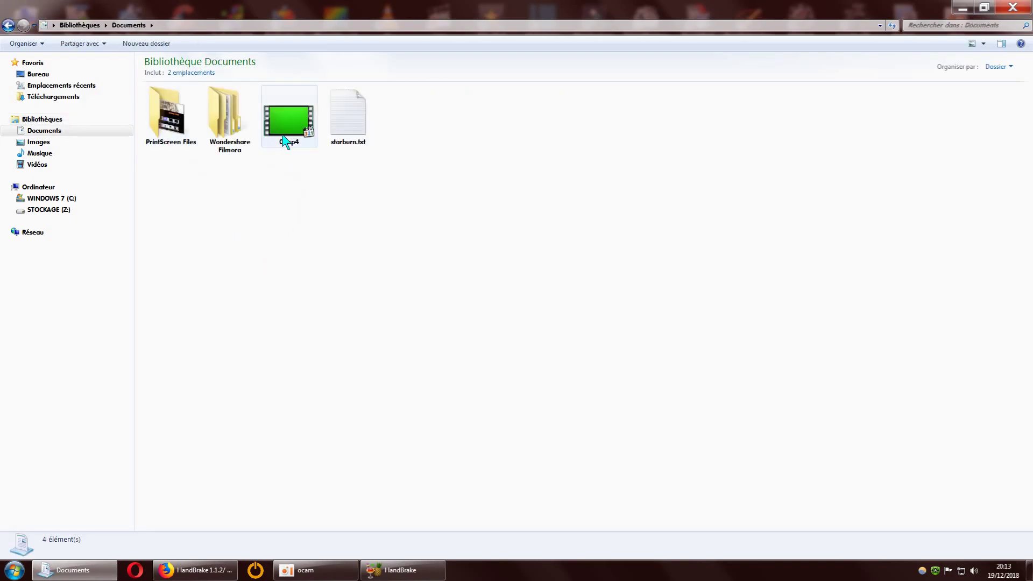
right_click(284, 133)
left_click(318, 433)
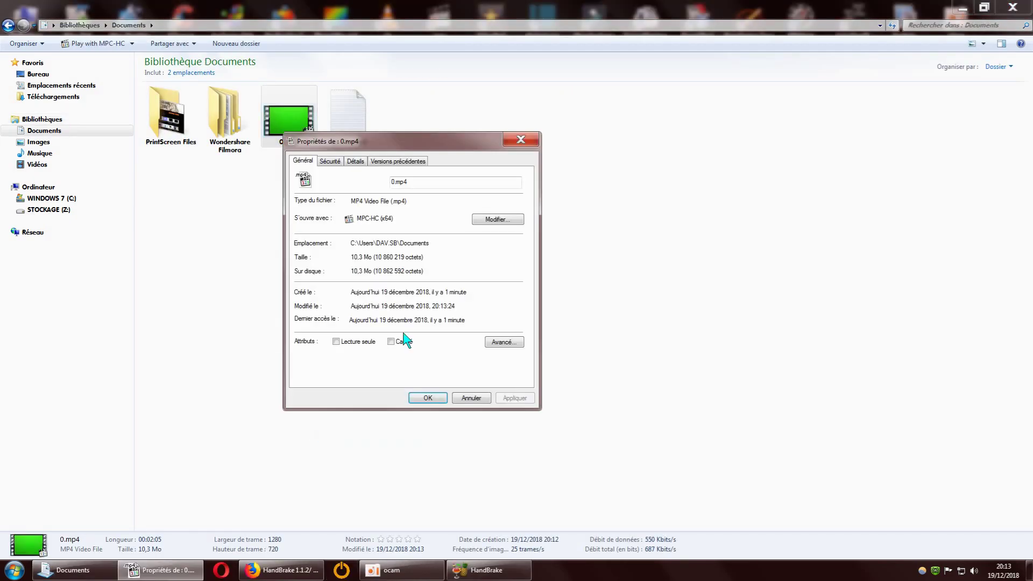
left_click(359, 161)
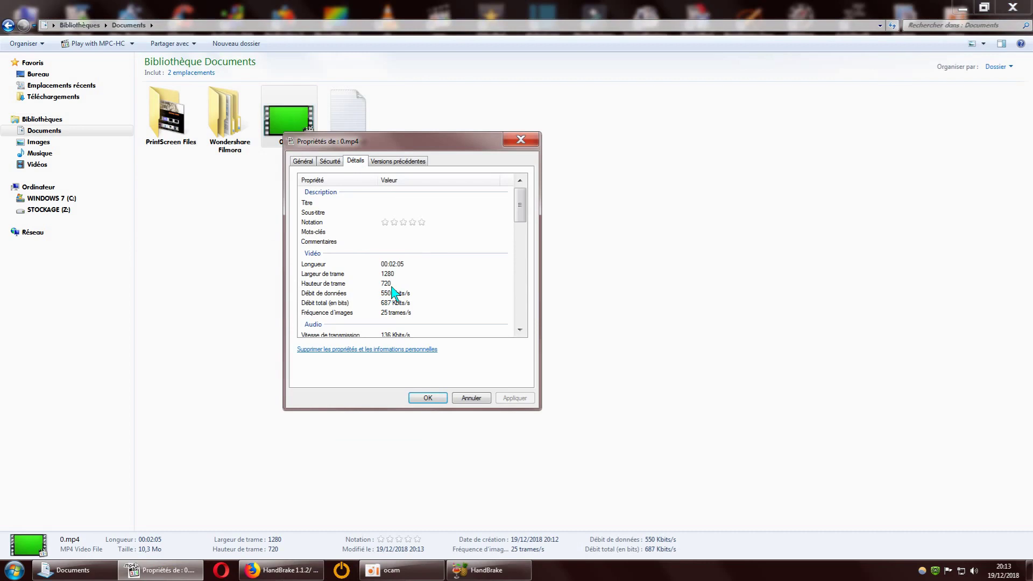
left_click(520, 140)
Delete the 0.mp4 encoded with Fast 1080p30 from the Documents library and close the folder window
right_click(291, 130)
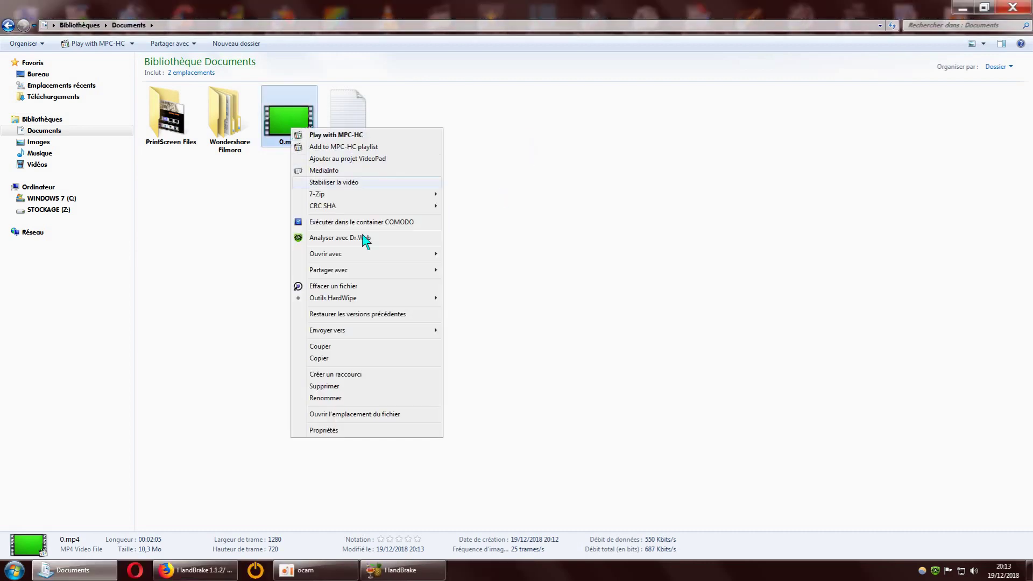
left_click(339, 386)
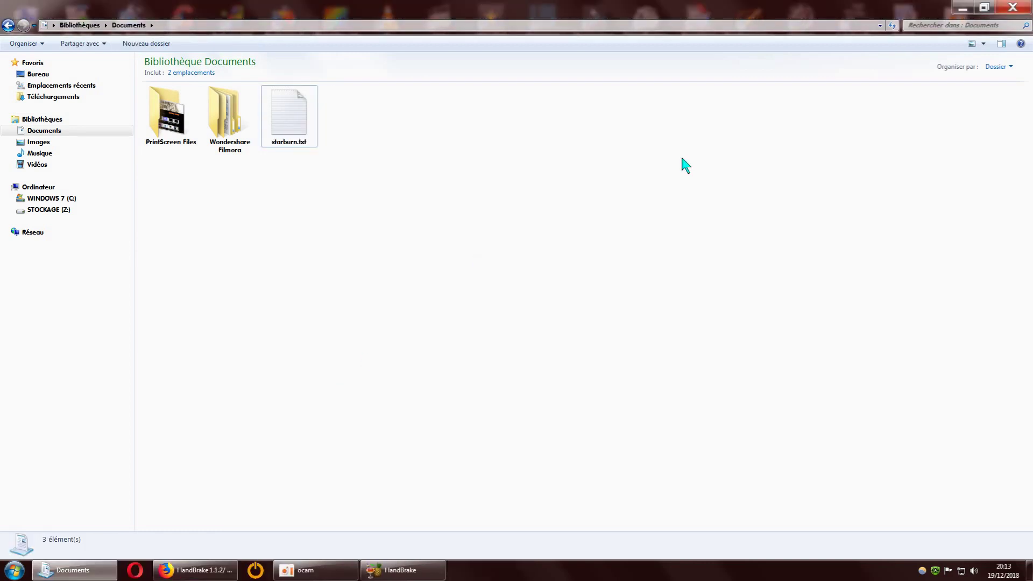
left_click(1014, 7)
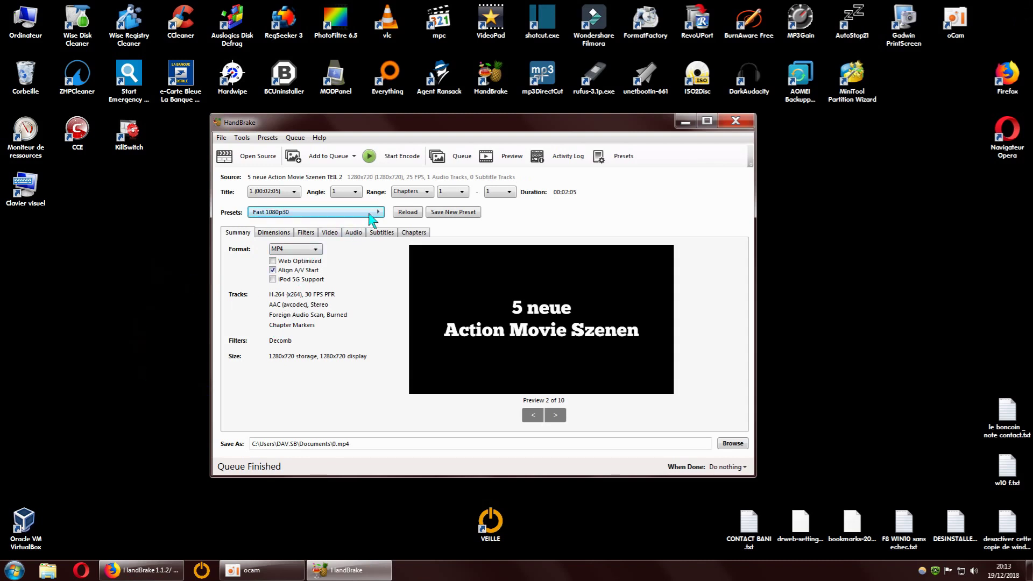
Switch the preset to Fast 480p30 from the General group and start encoding the video to 0.mp4
left_click(378, 214)
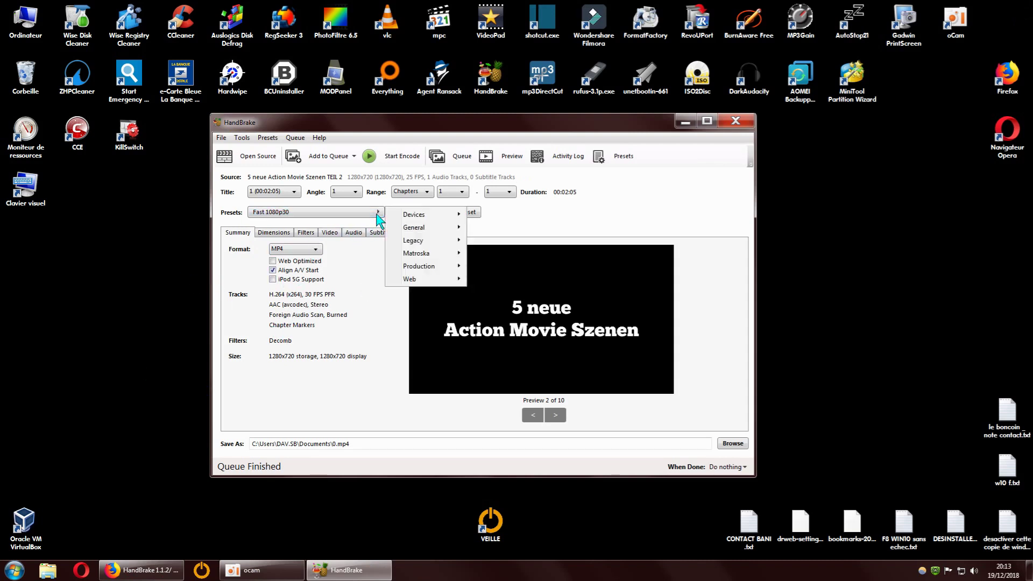
mouse_move(426, 226)
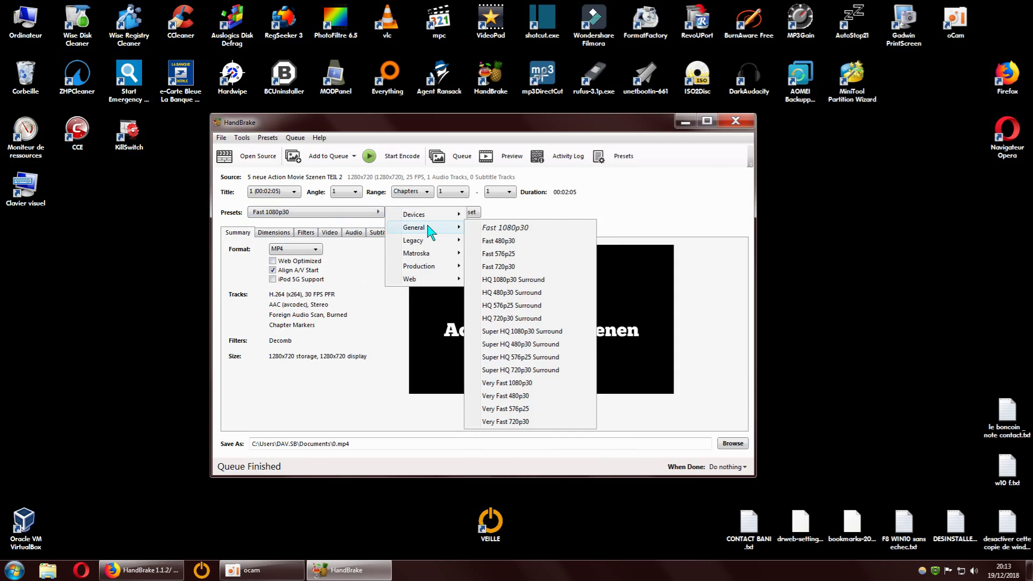
left_click(511, 242)
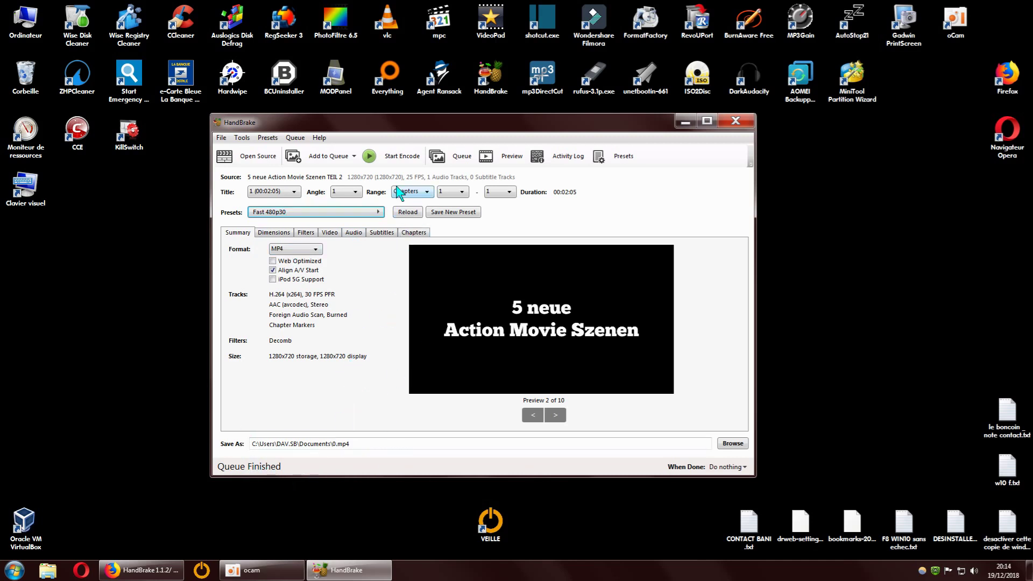
left_click(389, 156)
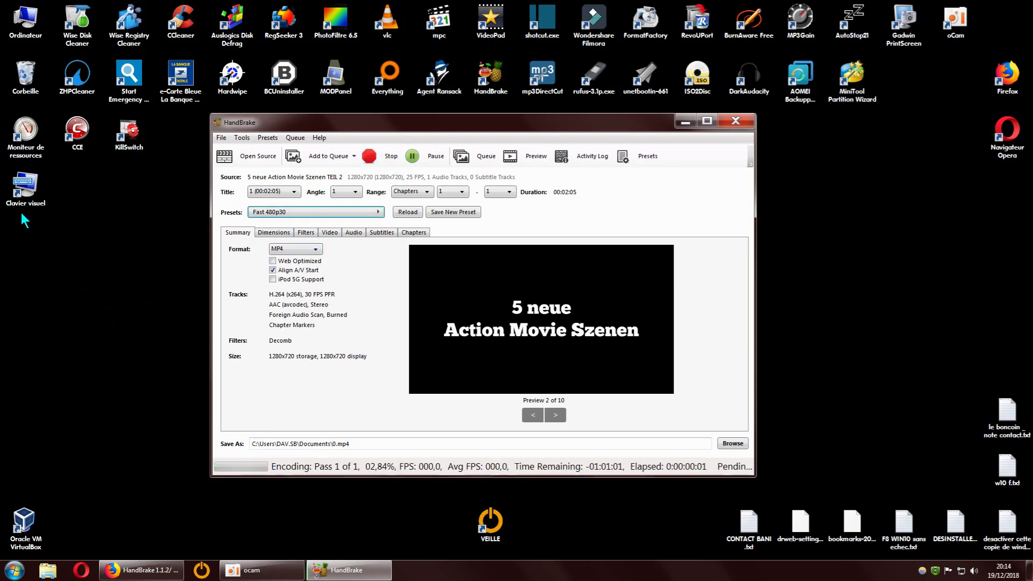
Empty the Recycle Bin to permanently remove the deleted 1080p30 test file while the encode runs
right_click(19, 76)
left_click(63, 94)
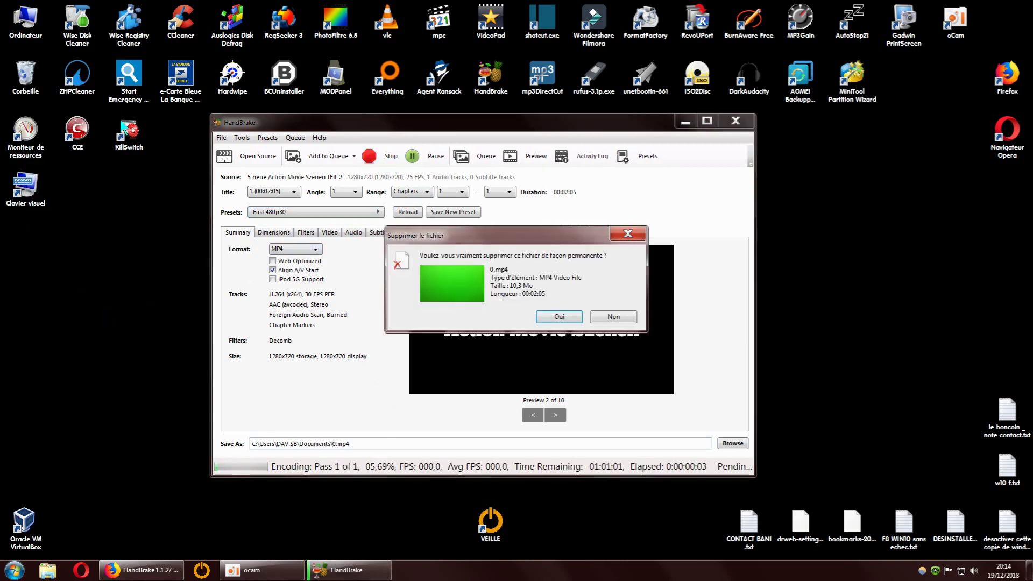
left_click(556, 319)
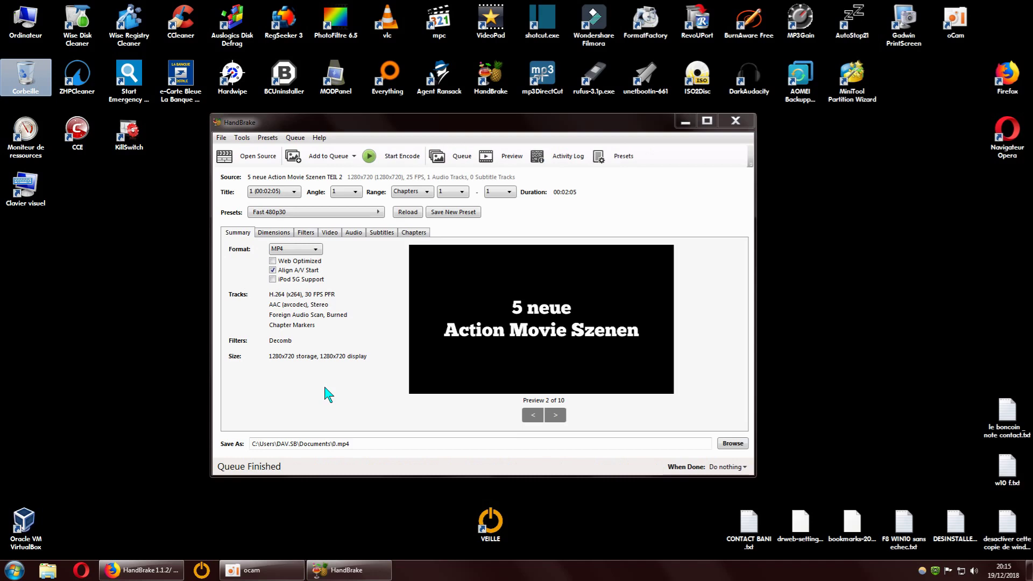
Inspect the frame width and height of the Fast 480p30 output 0.mp4 in the Documents library's file details
left_click(48, 571)
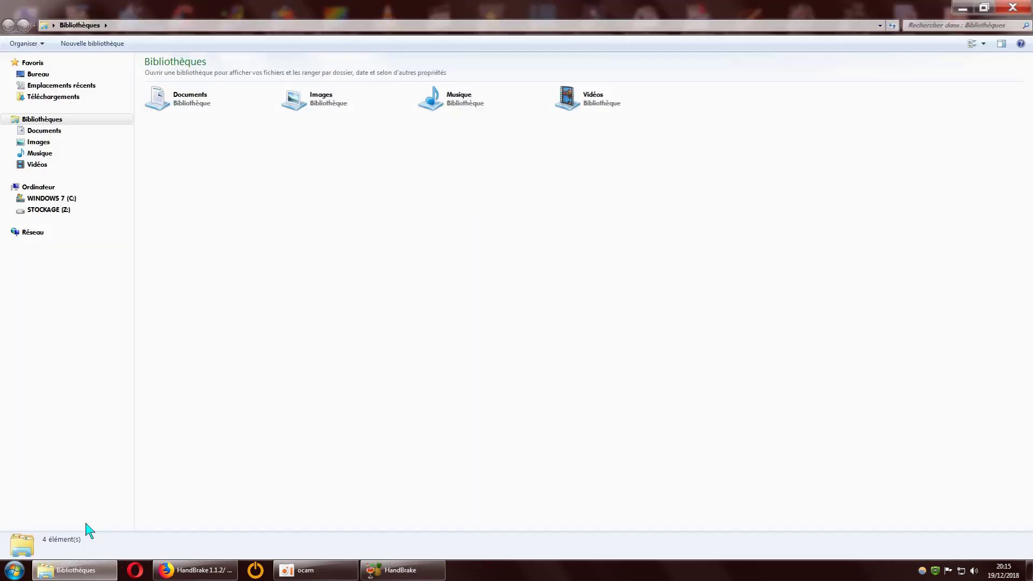
double_click(198, 115)
left_click(291, 141)
right_click(292, 138)
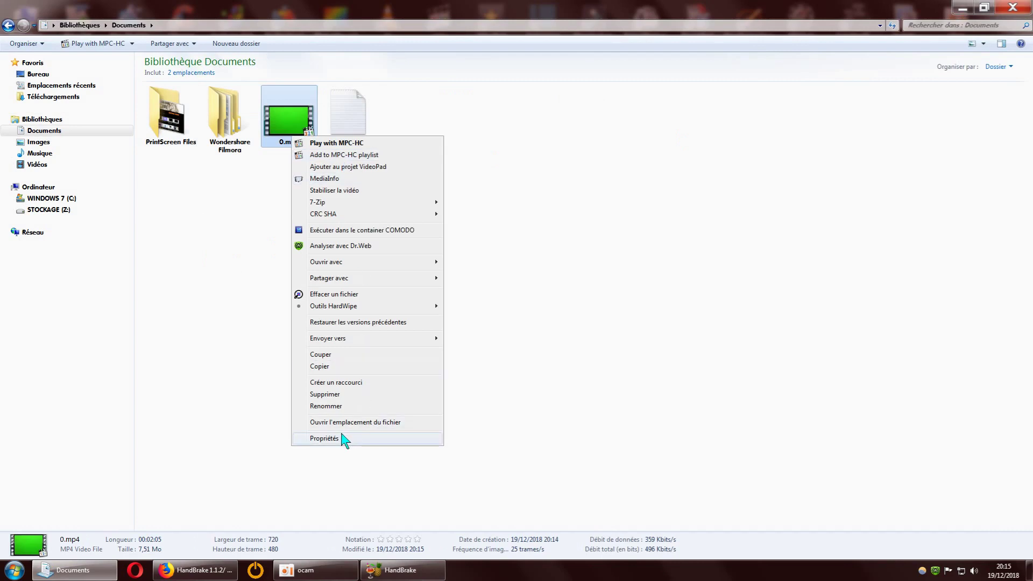
left_click(345, 438)
left_click(363, 165)
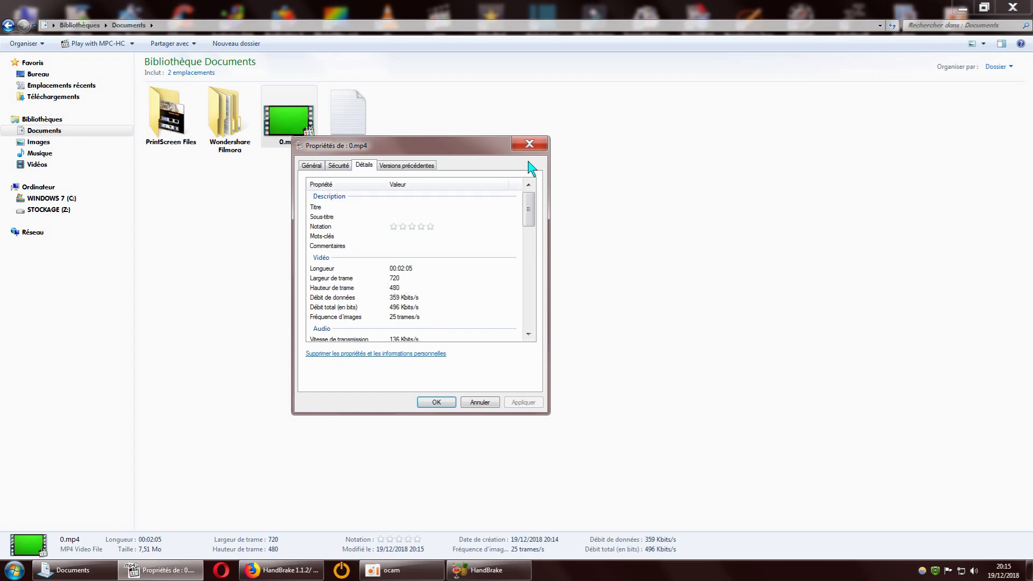
left_click(530, 144)
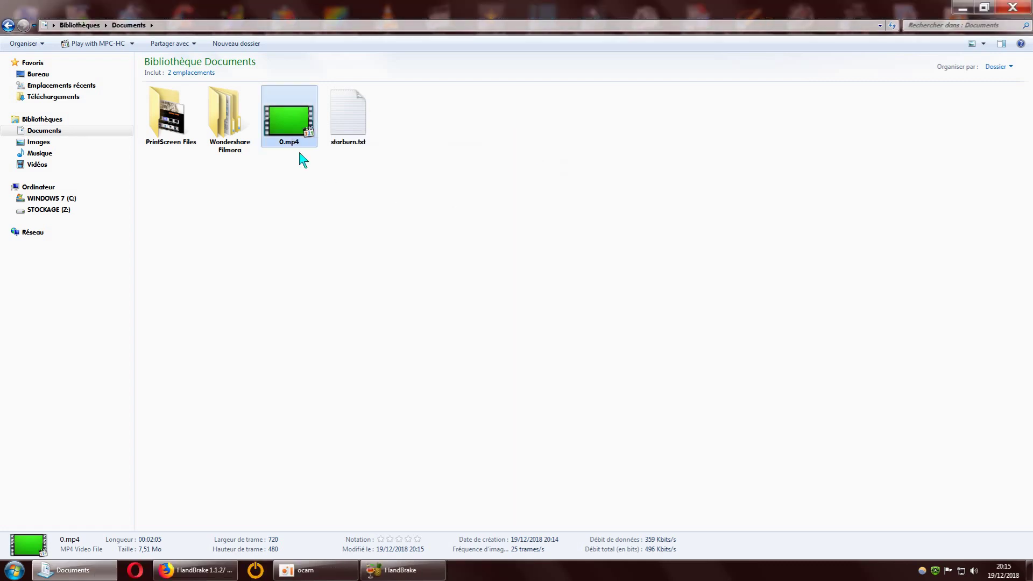
Delete the Fast 480p30 test output 0.mp4 from the Documents library and close the folder window
right_click(287, 134)
left_click(344, 391)
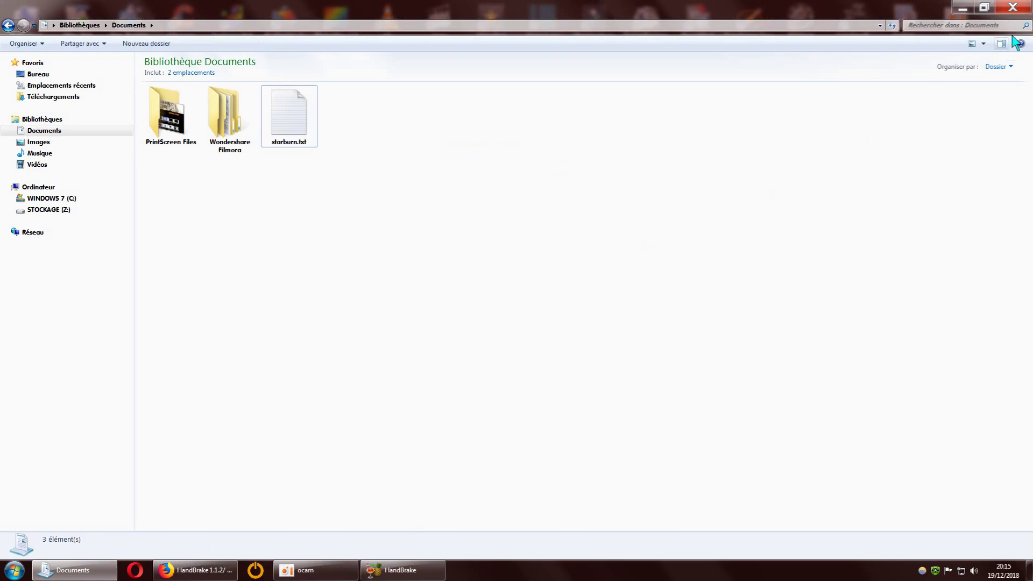
left_click(1013, 8)
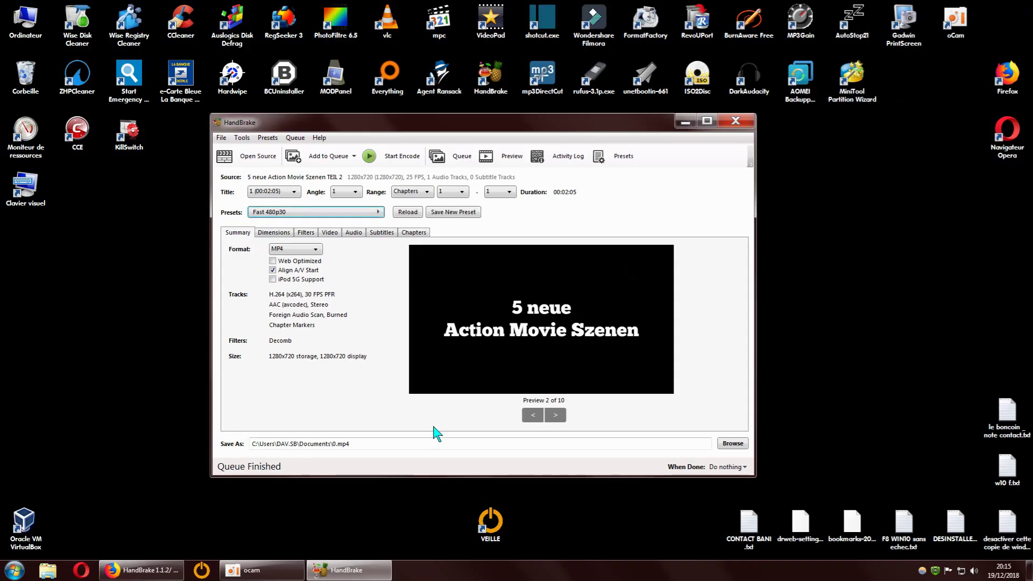
Switch to Firefox to review the YouTube comment about reloading presets and the commenter's channel, return to the video page and minimize the browser
left_click(158, 566)
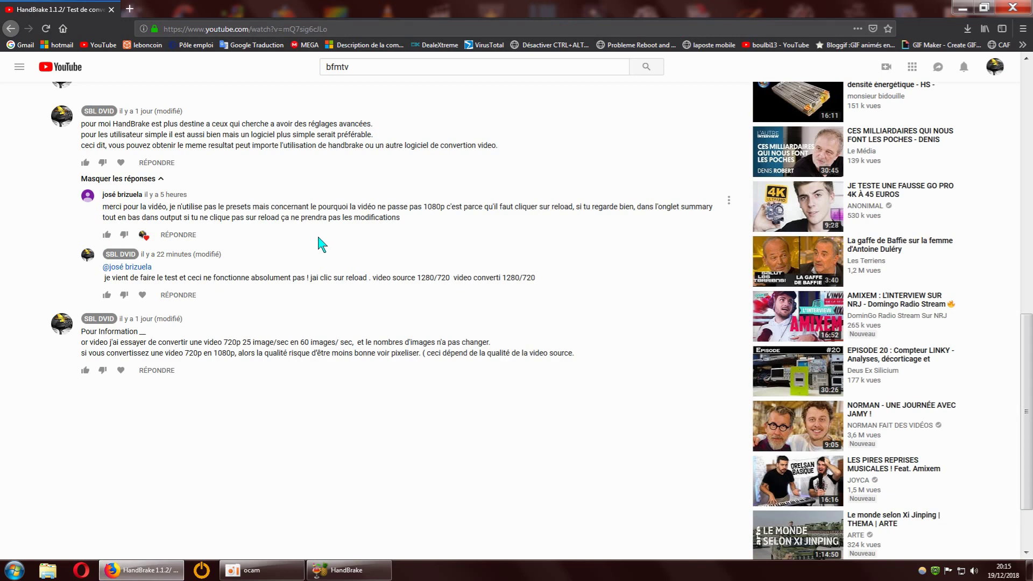
left_click(121, 196)
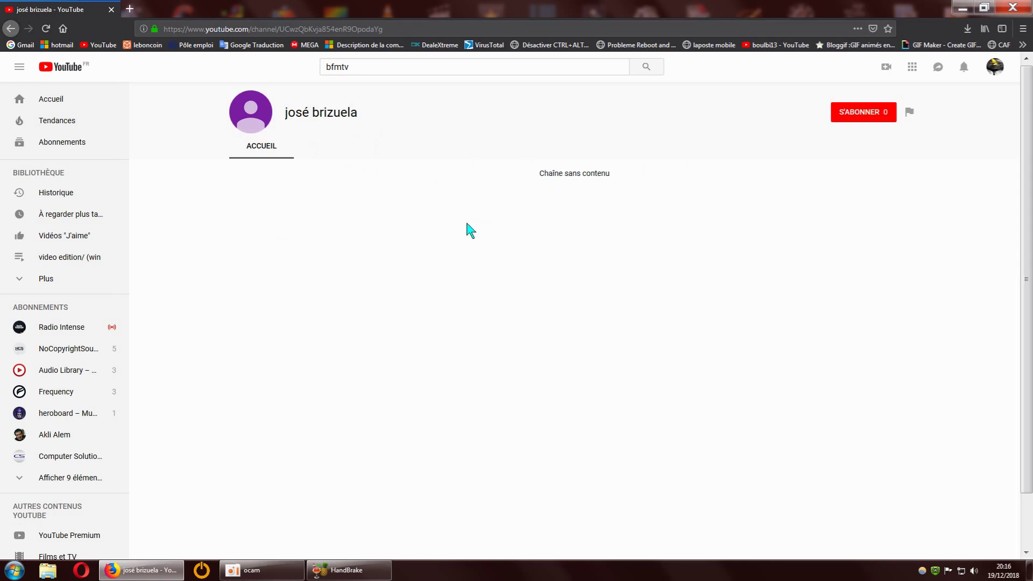
left_click(10, 29)
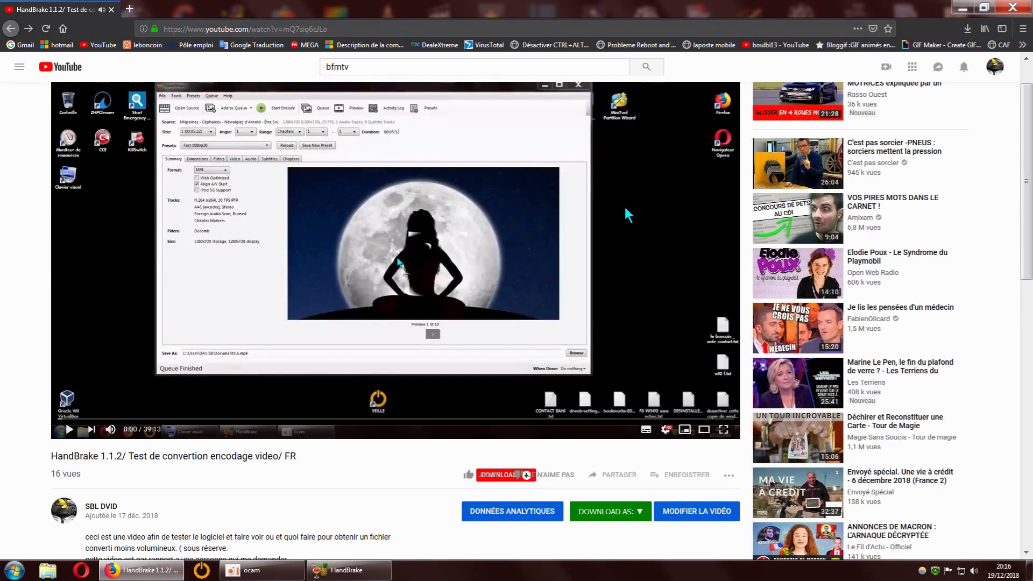
left_click(962, 9)
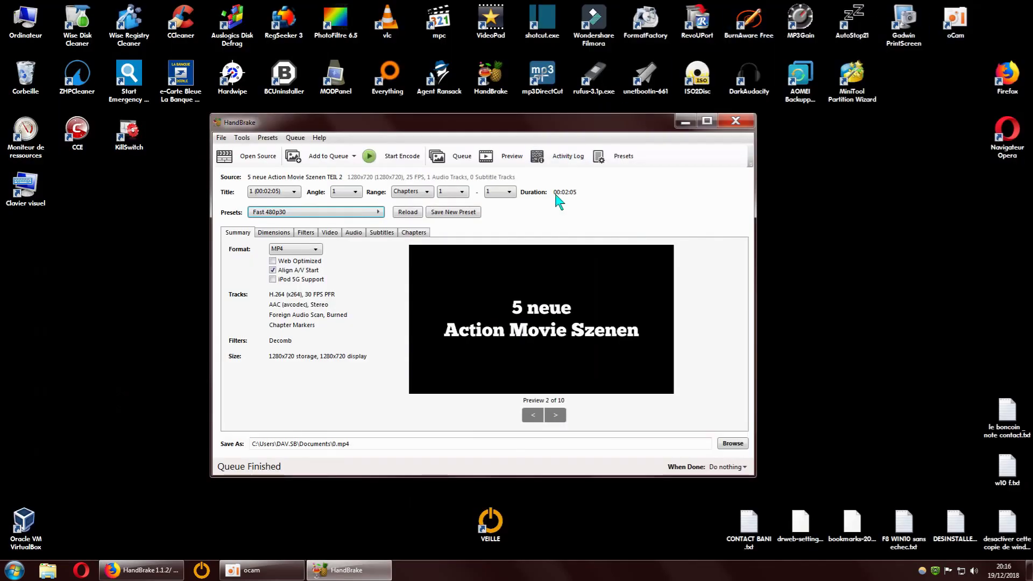
Close HandBrake and permanently remove the 480p30 test file by emptying the Recycle Bin
left_click(735, 121)
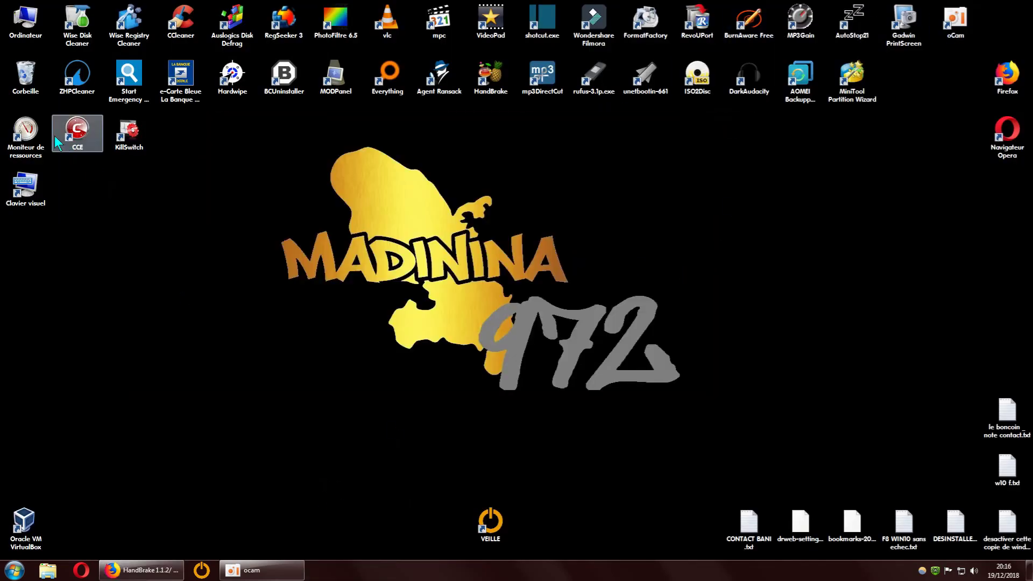
right_click(27, 82)
left_click(59, 177, "shift")
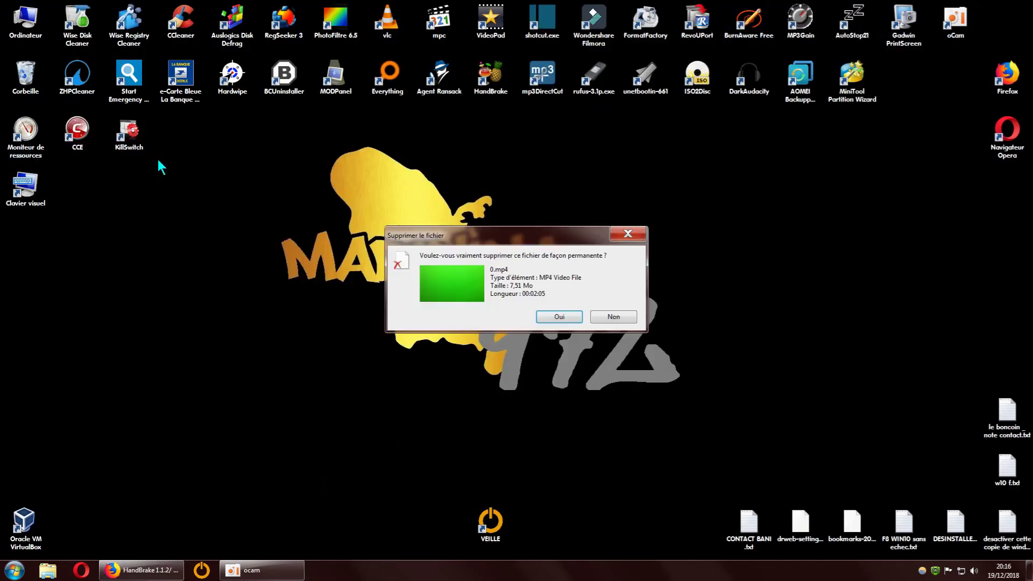
left_click(533, 316)
Open FormatFactory and configure an MP4 conversion with the video size set to 1080p
double_click(657, 32)
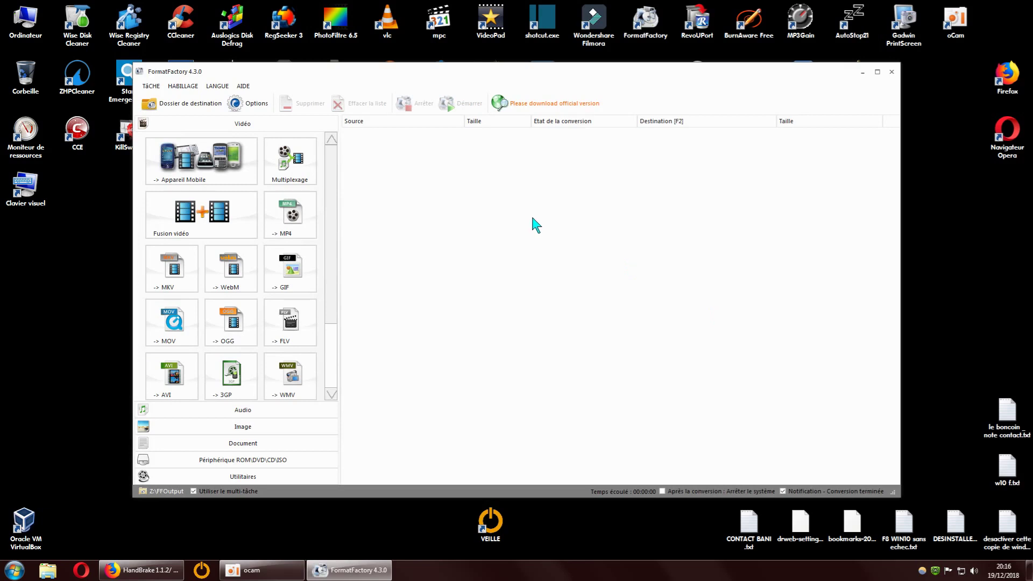
left_click(291, 222)
left_click(512, 153)
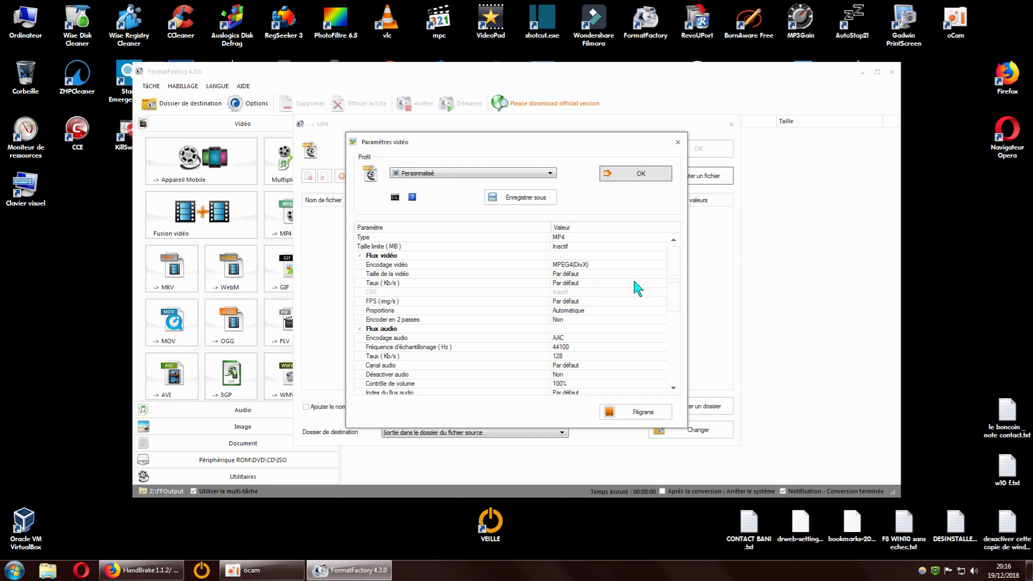
left_click(662, 274)
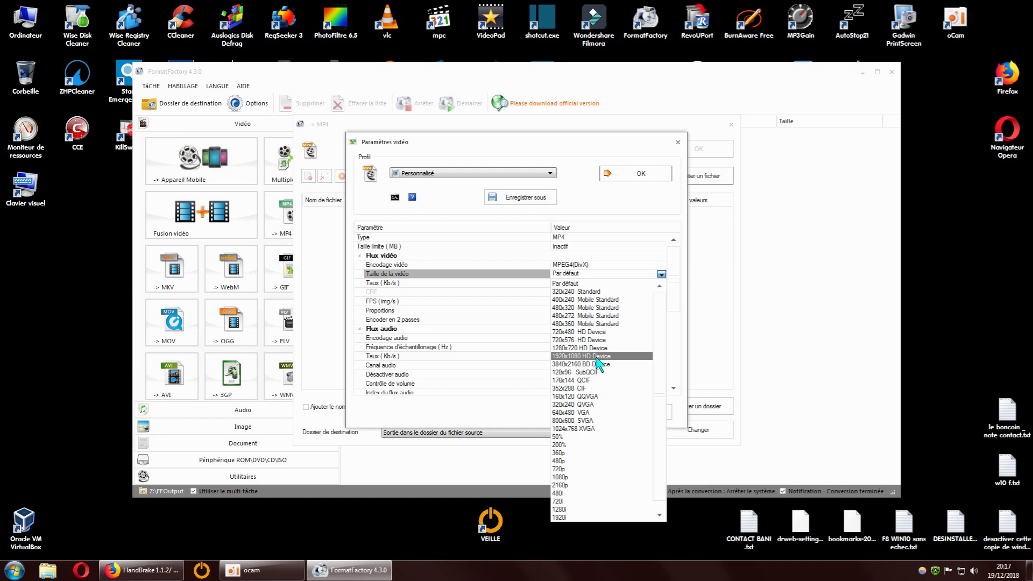
left_click(560, 478)
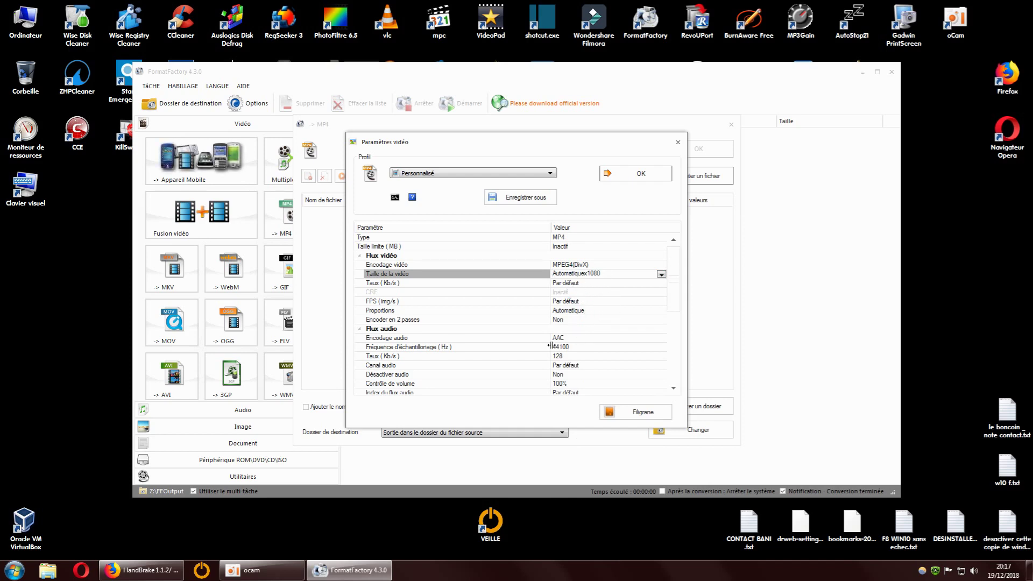
left_click(623, 175)
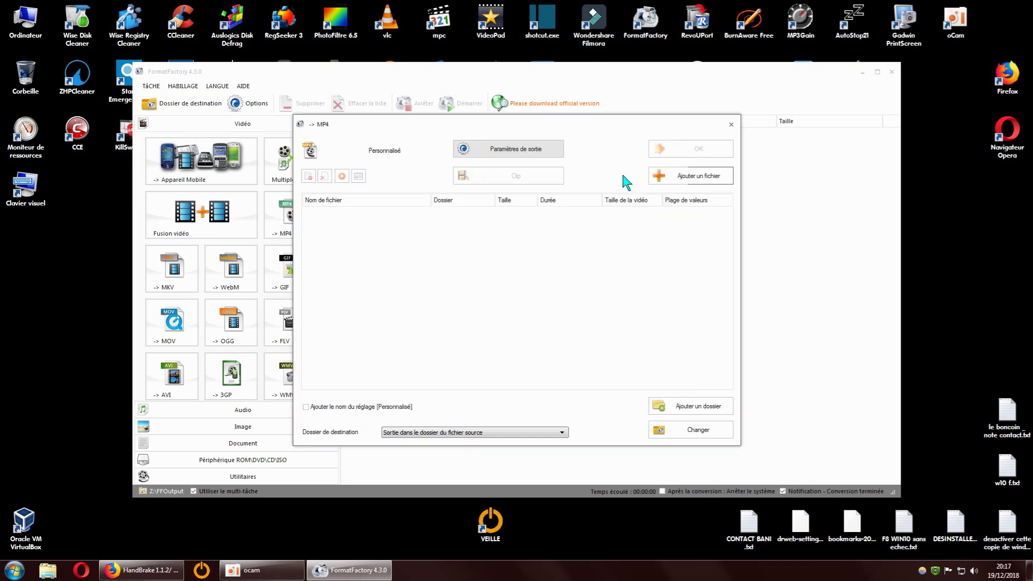
Add 5 neue Action Movie Szenen TEIL 2.mp4 from the Videos library's green effect sample folder to the MP4 conversion list
left_click(685, 176)
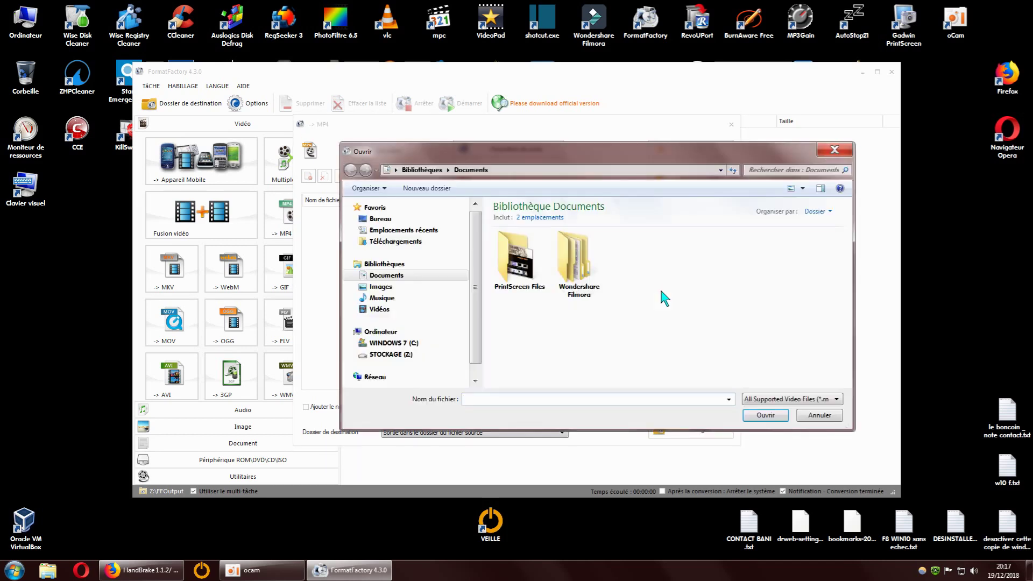
left_click(396, 306)
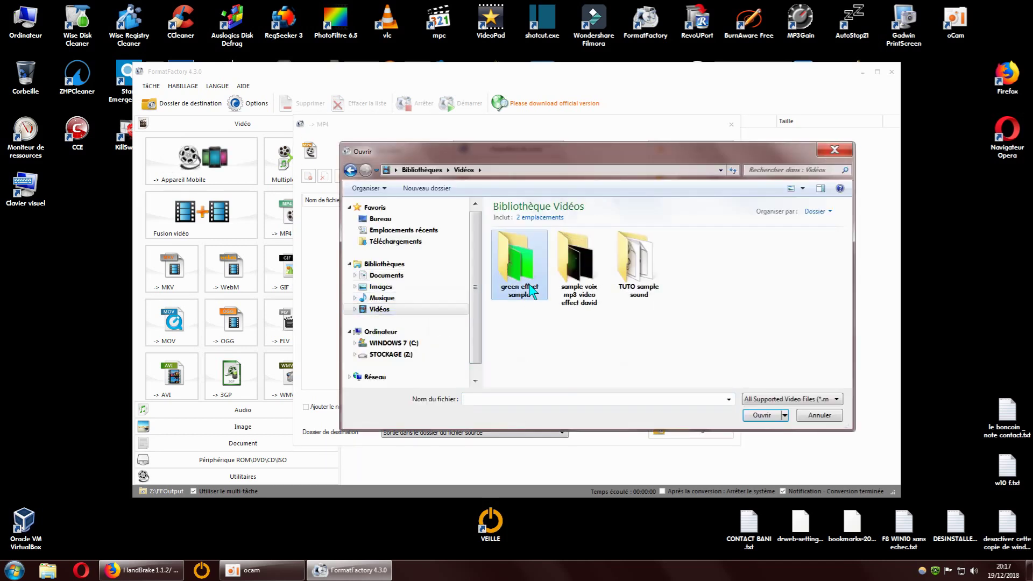
double_click(519, 258)
left_click(526, 266)
left_click(760, 416)
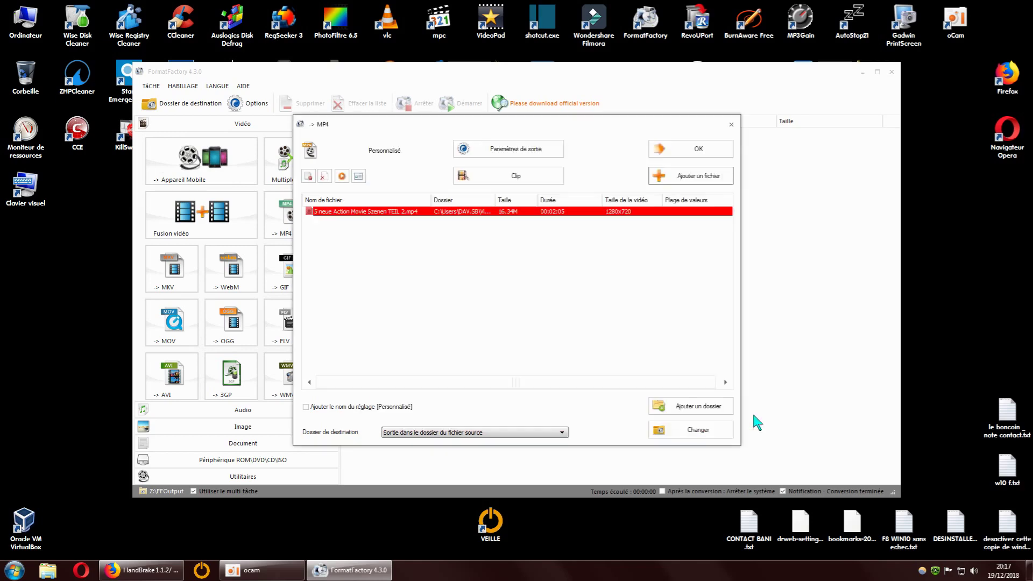
left_click(683, 155)
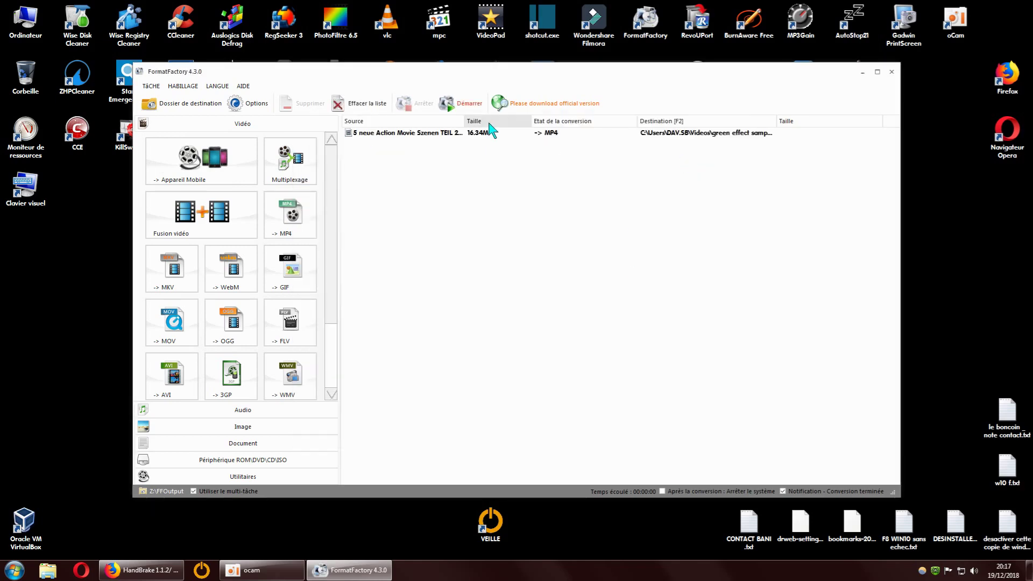
Run the MP4 conversion, moving and enlarging the FormatFactory window while it processes, and minimize it once the task finishes
left_click(477, 103)
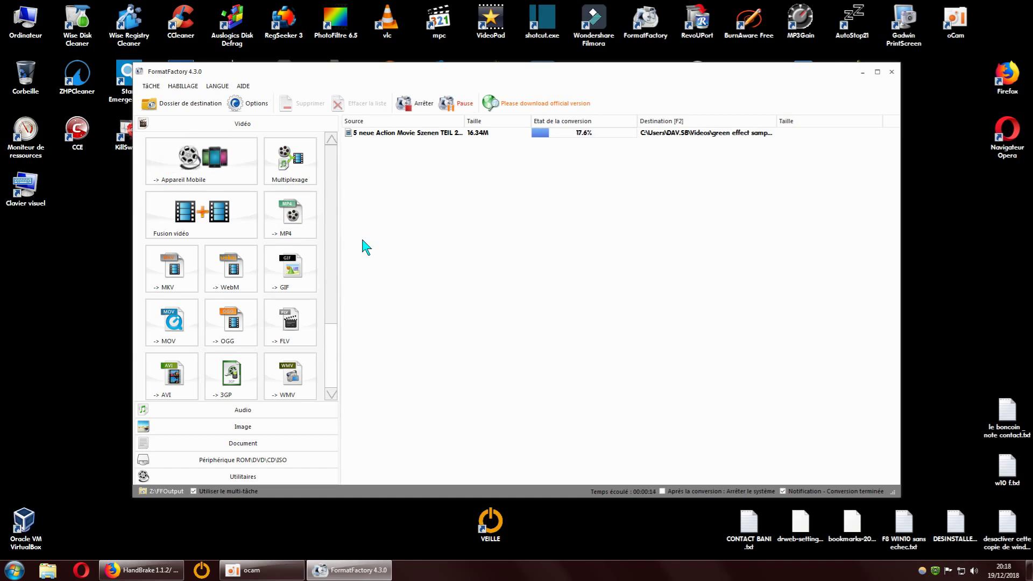
left_click_drag(584, 72, 561, 43)
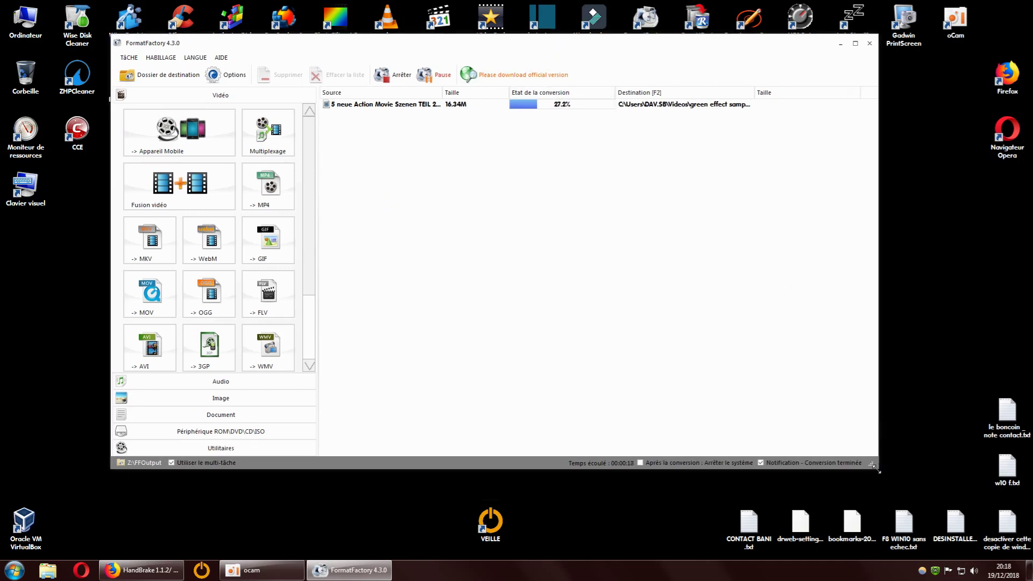
left_click_drag(878, 468, 881, 515)
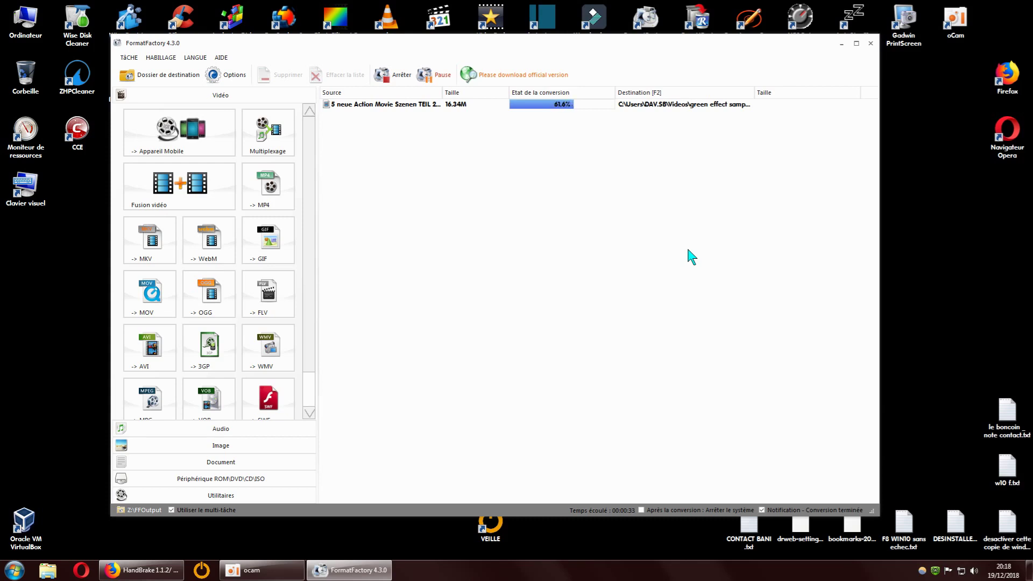
scroll(308, 339, "down", 2)
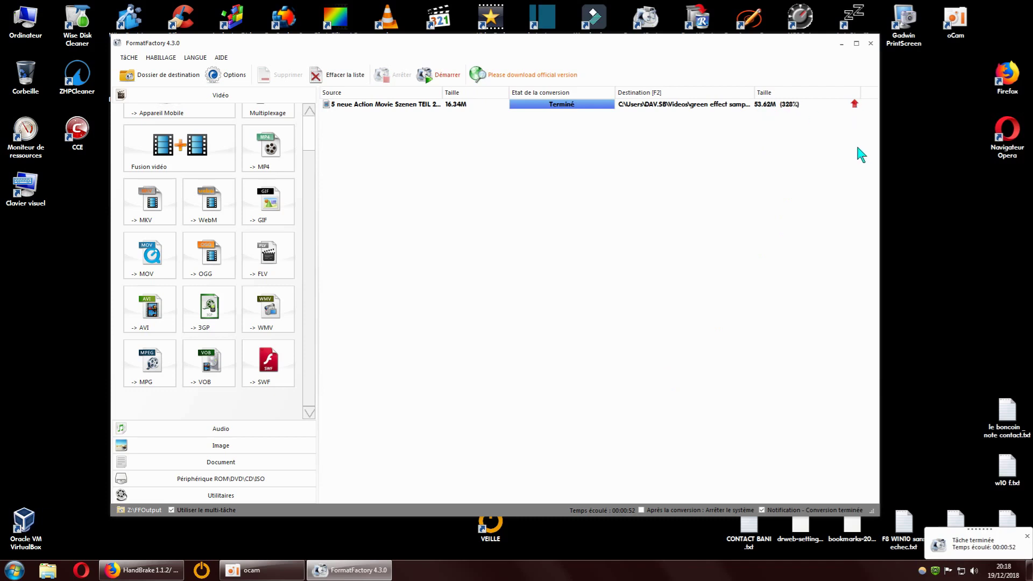
left_click(841, 44)
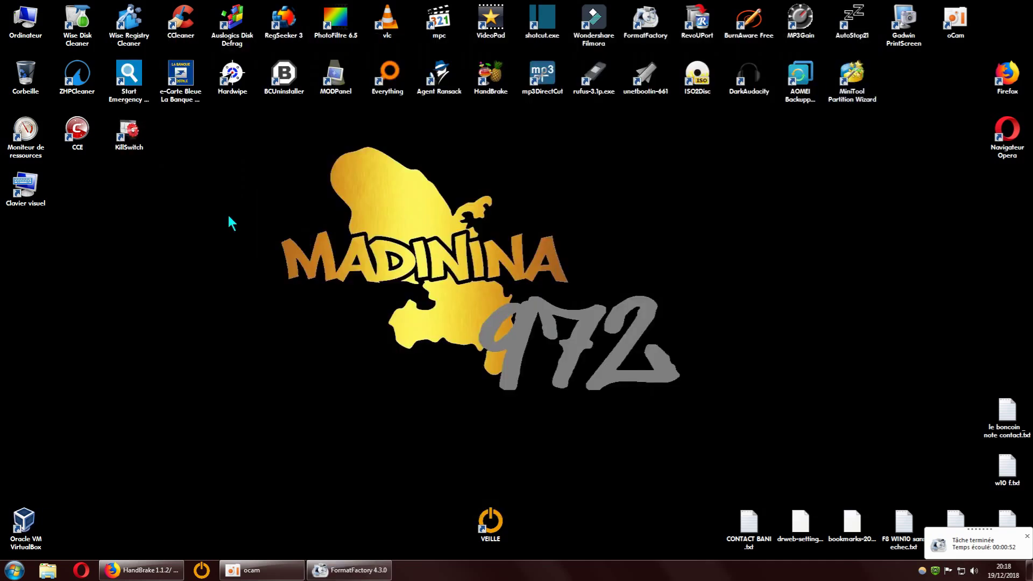
Browse the Videos library's green effect sample folder and the Documents library to locate the converted video
left_click(48, 571)
left_click(592, 106)
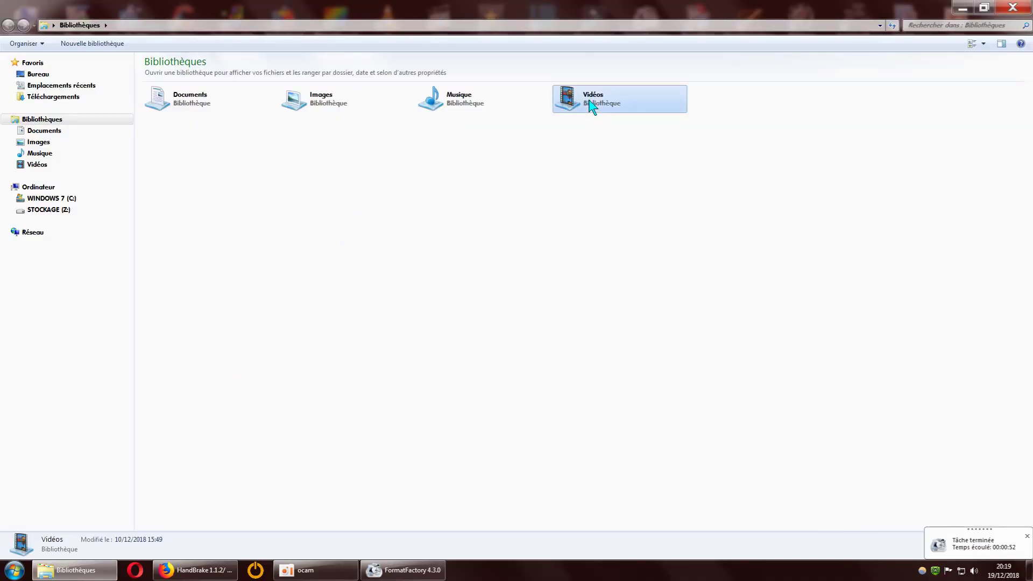
double_click(592, 107)
double_click(167, 139)
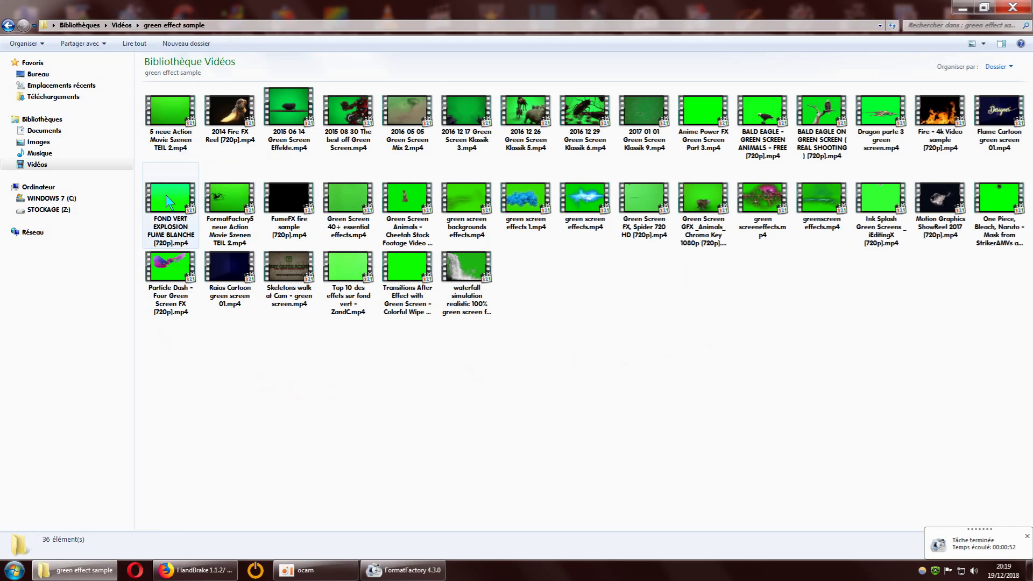
mouse_move(166, 195)
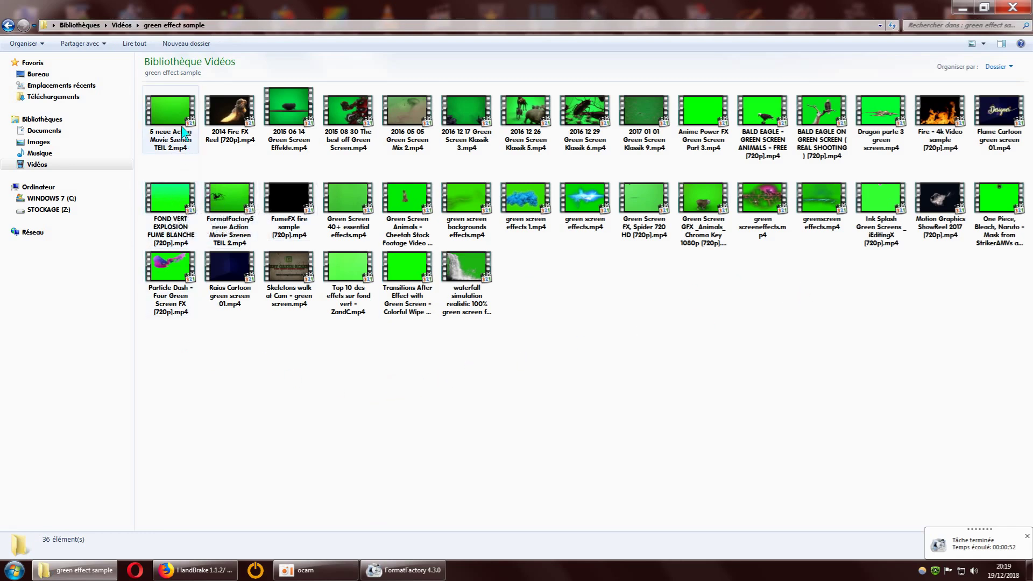
left_click(38, 164)
left_click(54, 132)
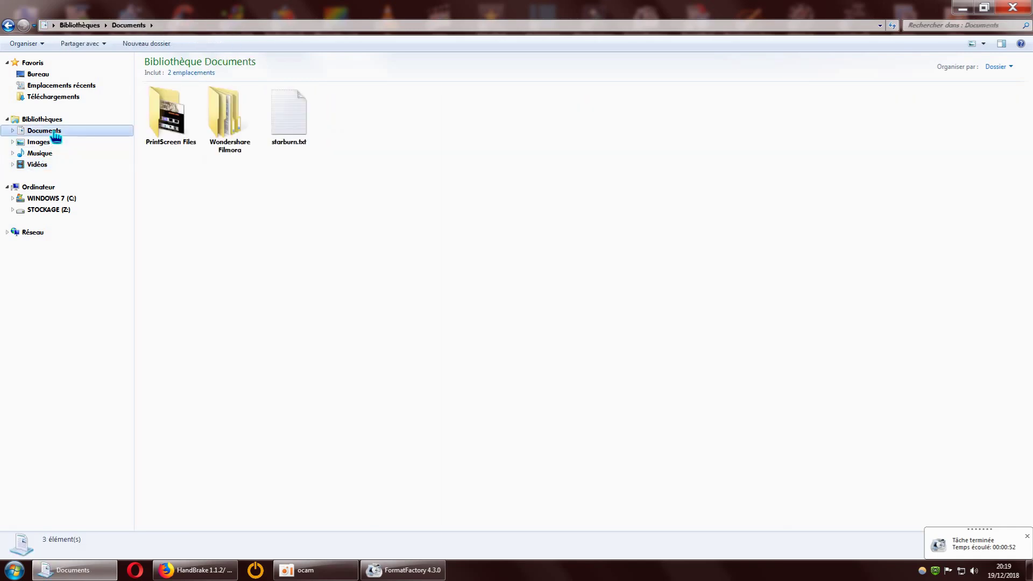
Check the conversion's destination in FormatFactory, minimize it, and reopen the green effect sample folder in the Videos library
left_click(421, 574)
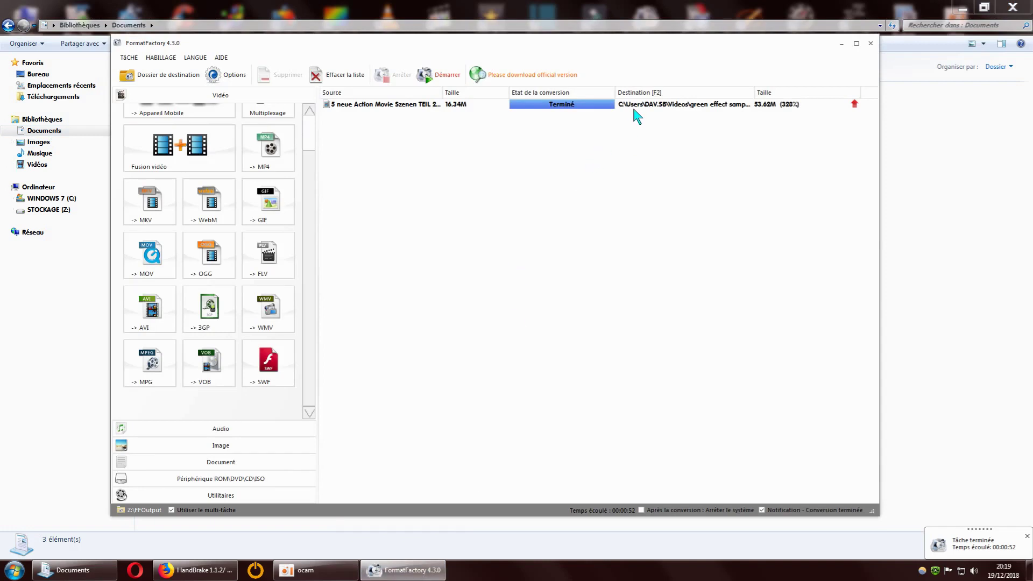
left_click(841, 45)
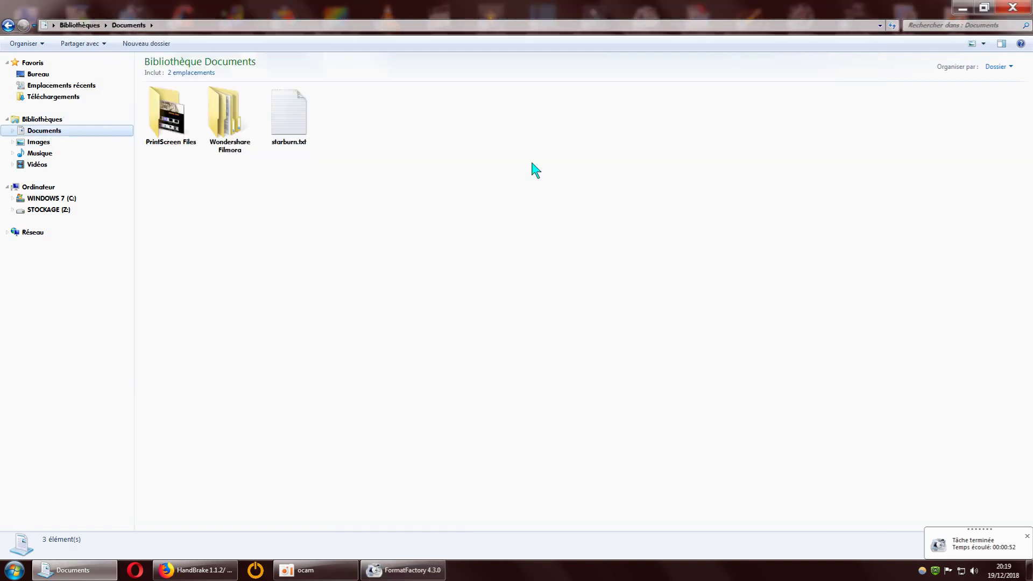
left_click(46, 166)
double_click(176, 147)
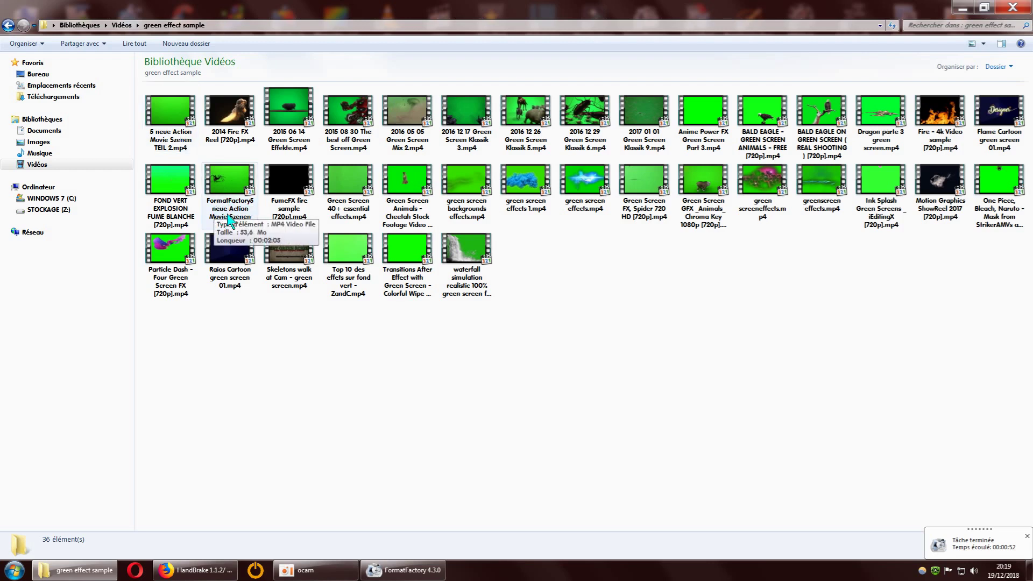
Inspect the detailed properties of FormatFactory5 neue Action Movie Szenen TEIL 2.mp4, checking its frame width and height
right_click(233, 199)
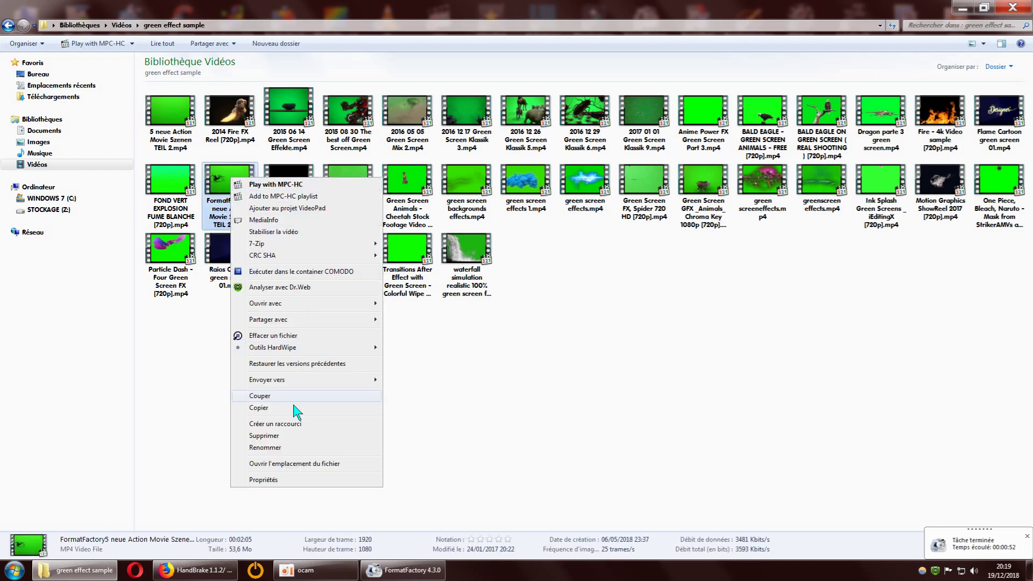
left_click(259, 479)
left_click(303, 207)
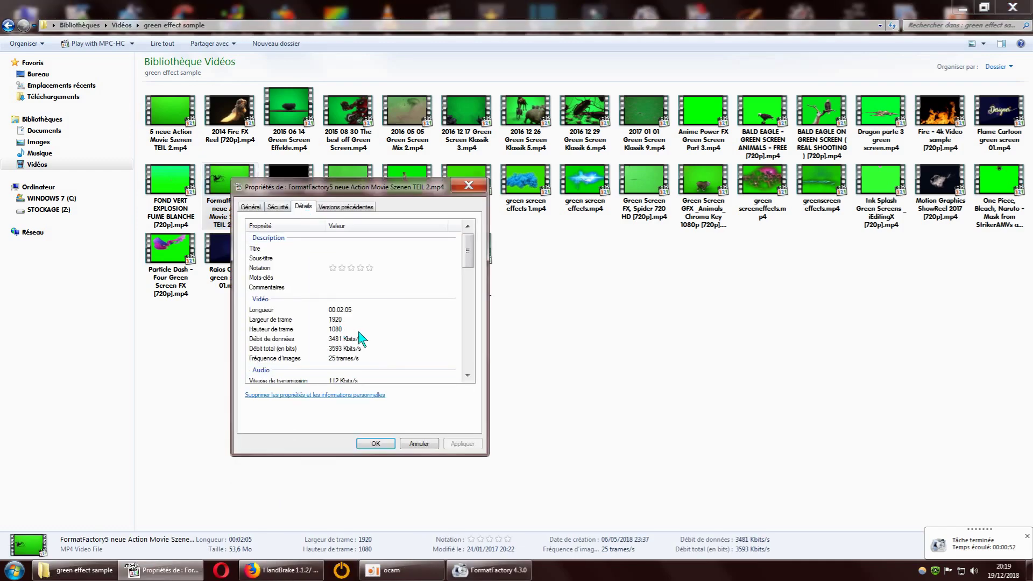
left_click(469, 185)
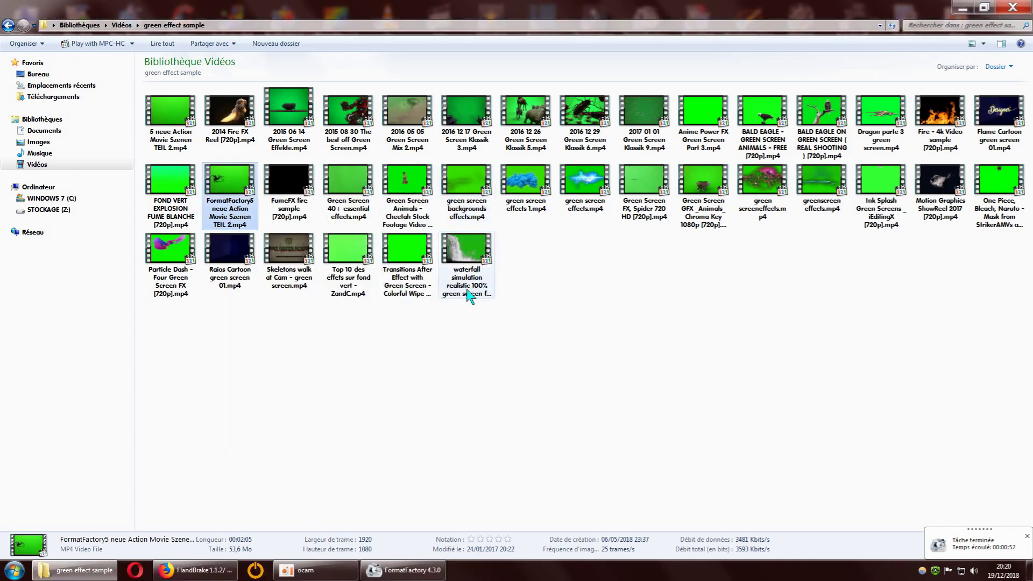
Play FormatFactory5 neue Action Movie Szenen TEIL 2.mp4 briefly in the media player, stop playback and close the player
double_click(237, 180)
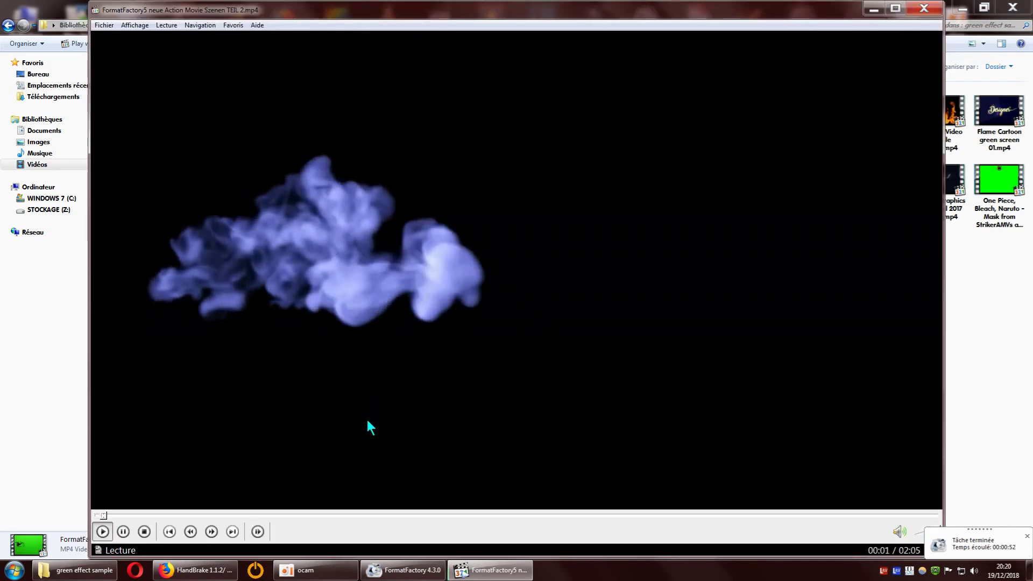
left_click(144, 531)
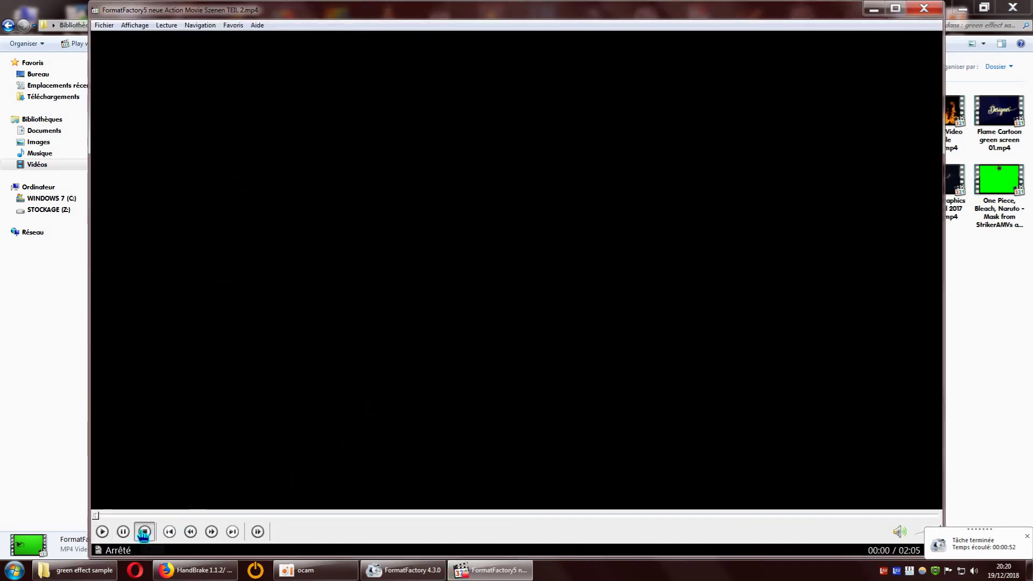
left_click(924, 8)
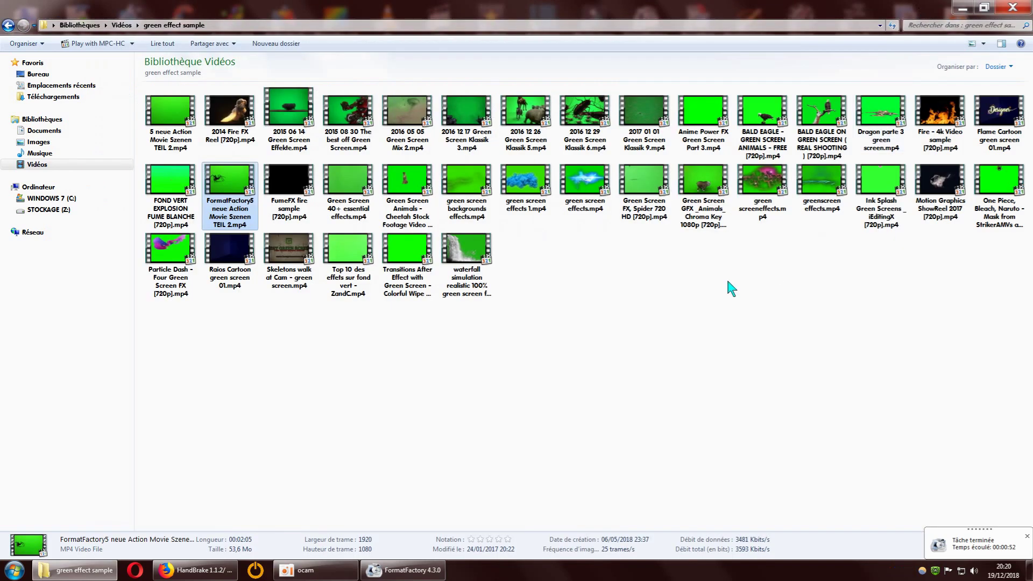
Delete FormatFactory5 neue Action Movie Szenen TEIL 2.mp4, and close the folder and FormatFactory windows
right_click(232, 187)
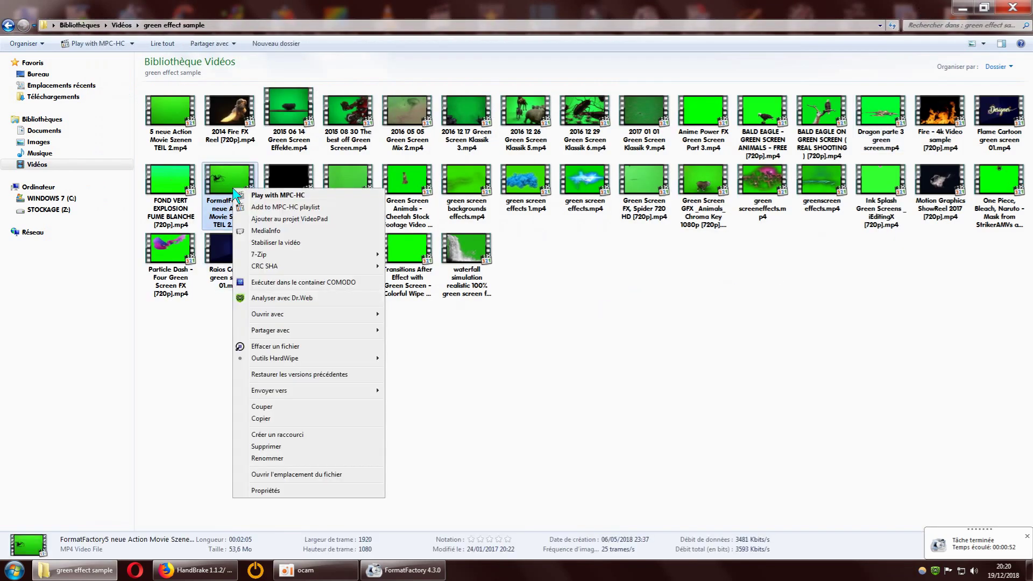
left_click(278, 454)
left_click(1013, 8)
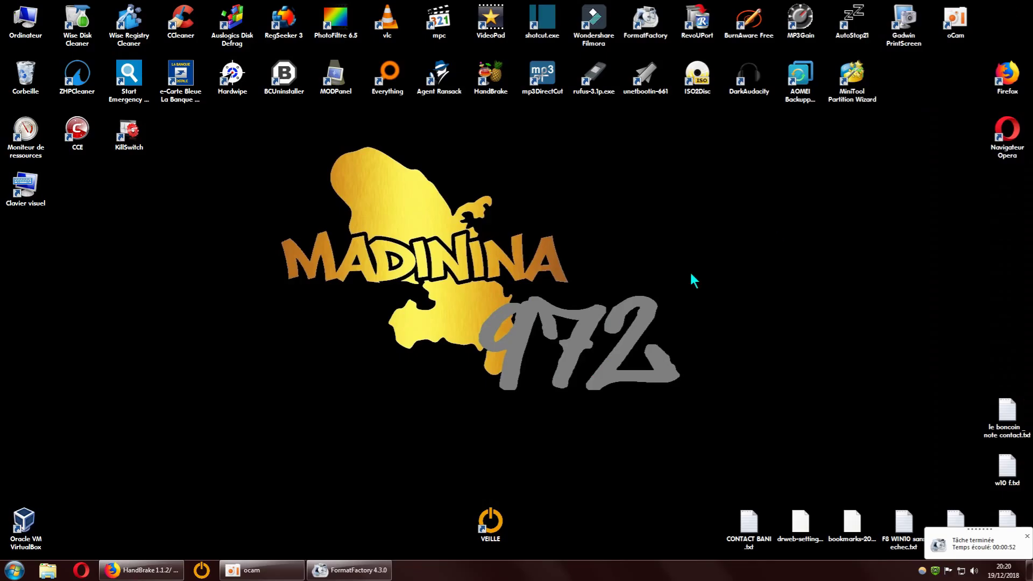
left_click(368, 570)
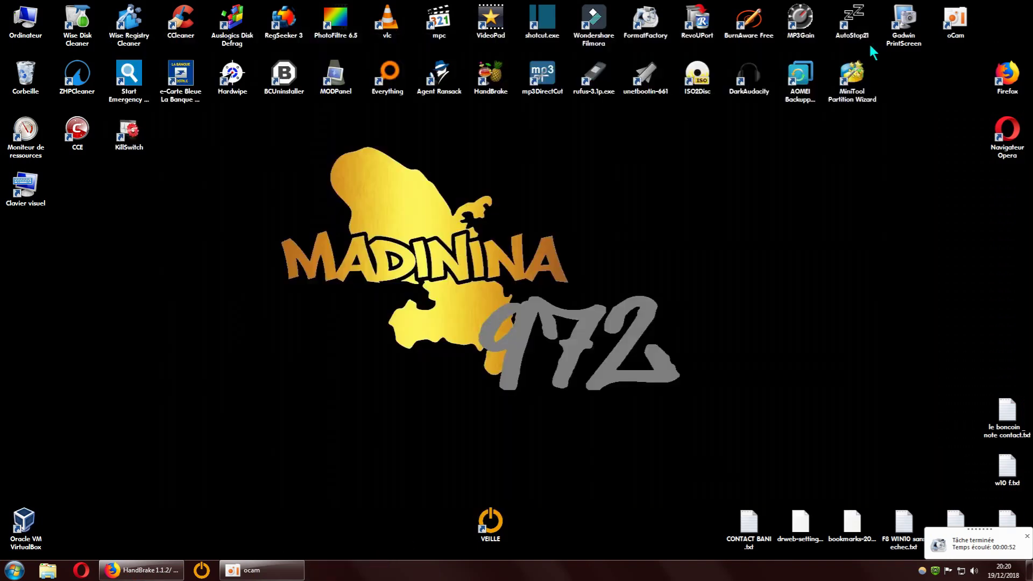
left_click(871, 43)
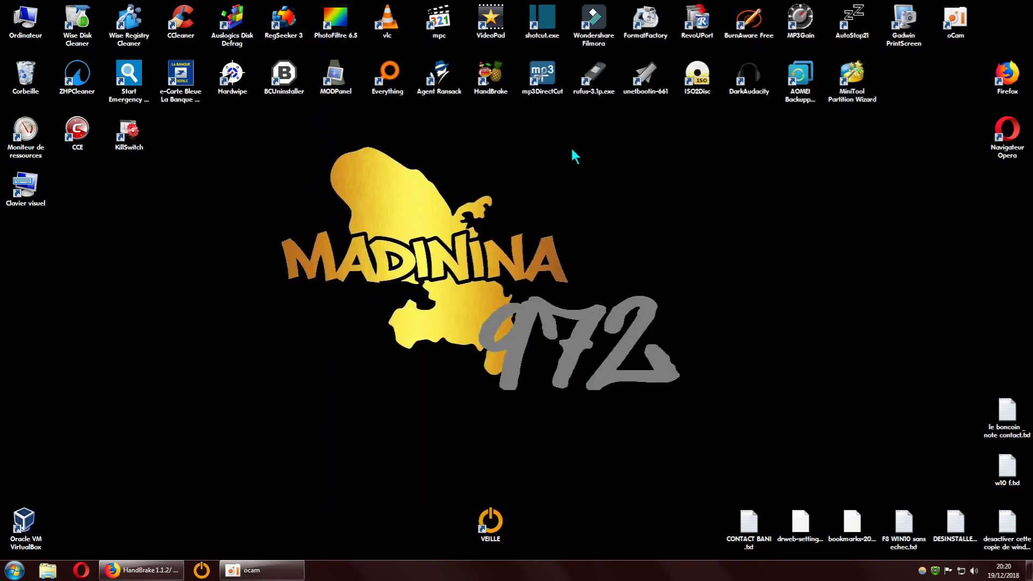